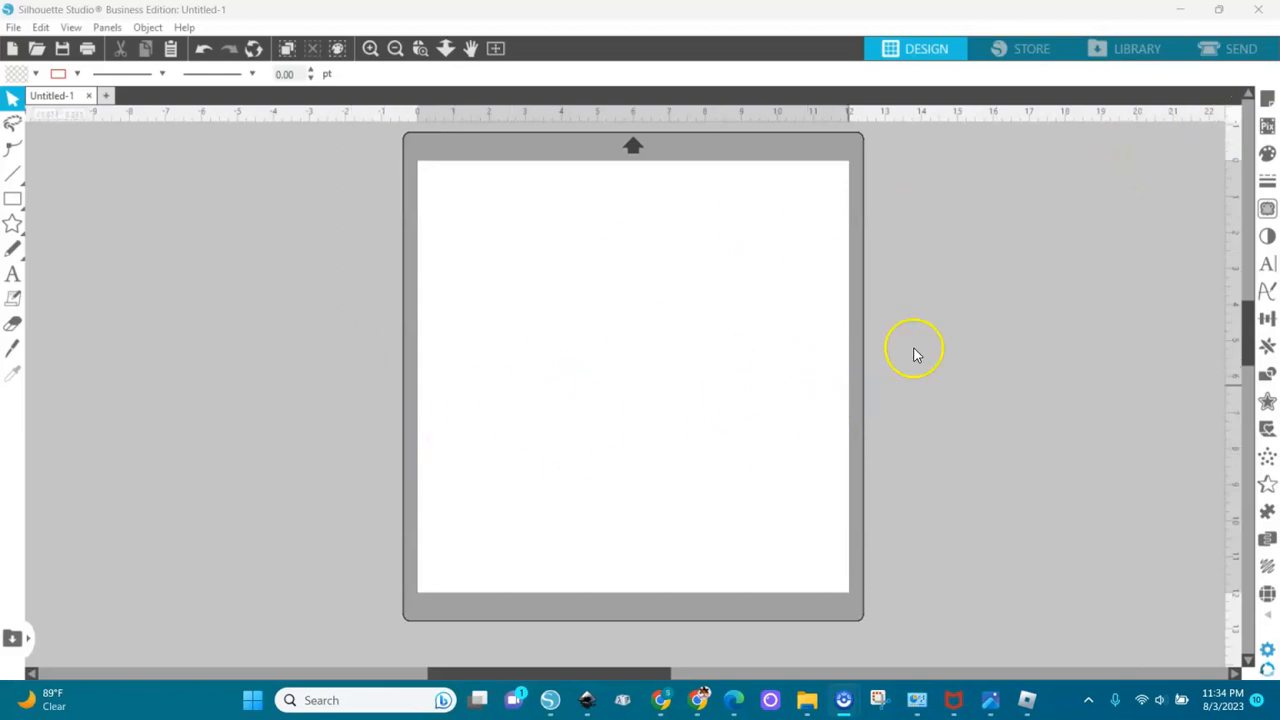
Set the design page's media size to Letter (8.5 x 11 in) and show the print border
{"action": "left_click", "coordinate": [1267, 99]}
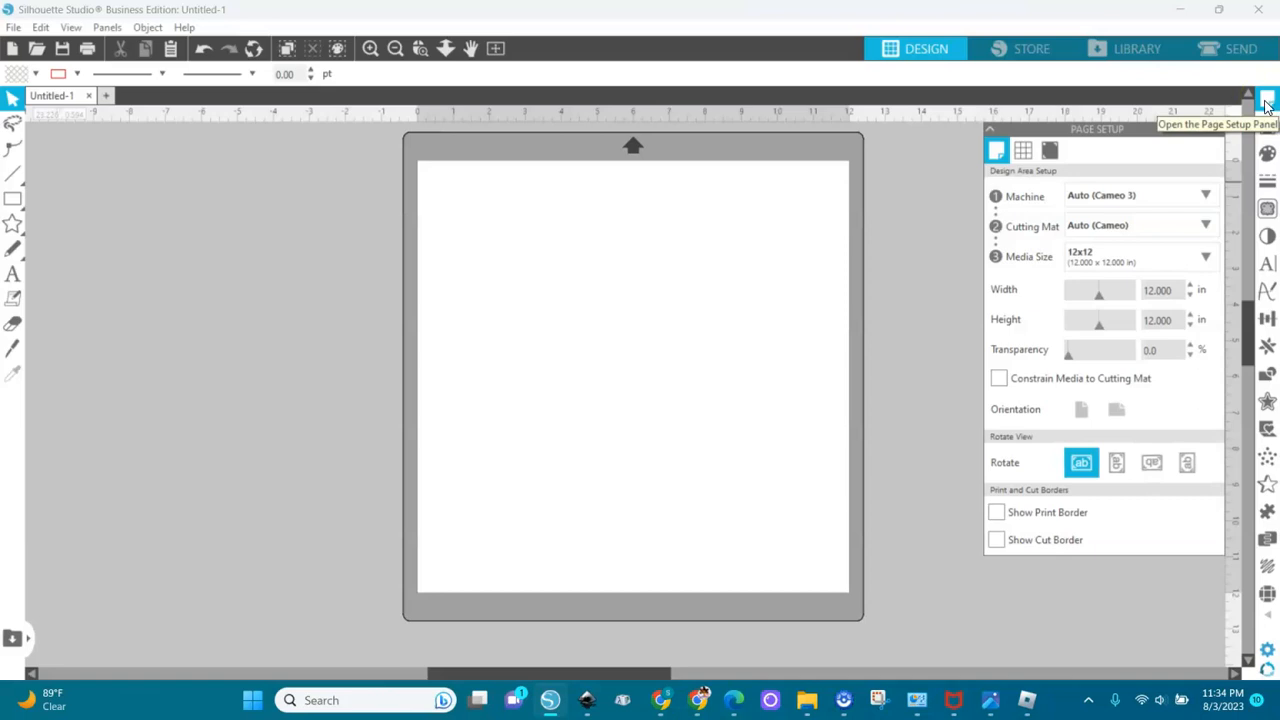
{"action": "left_click", "coordinate": [1104, 263]}
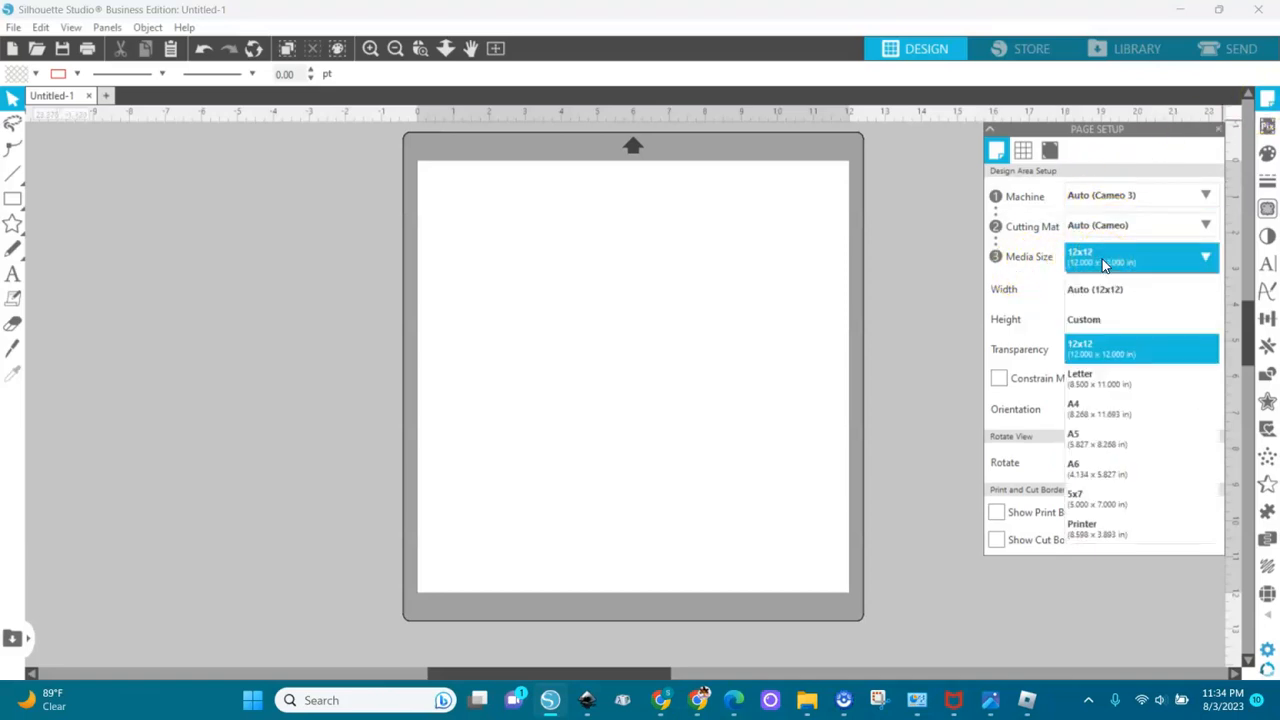
{"action": "left_click", "coordinate": [1086, 386]}
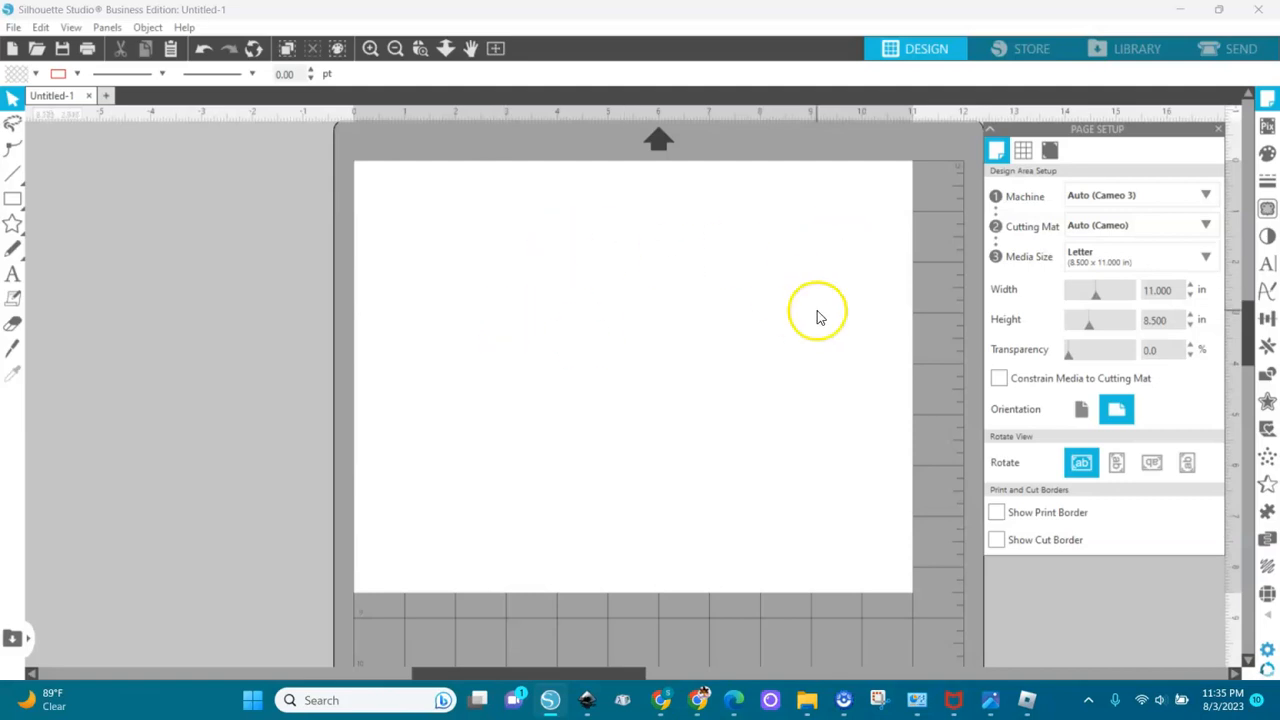
{"action": "left_click", "coordinate": [996, 515]}
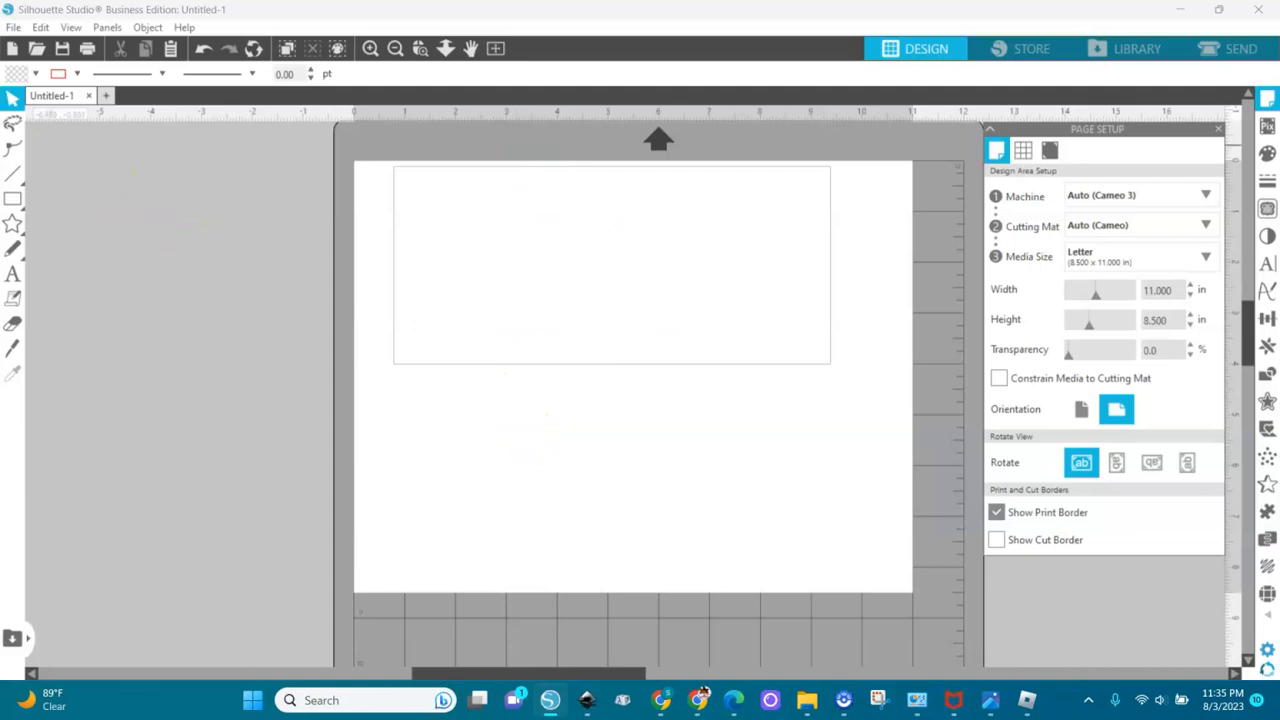
Set the printer's paper size to Letter (8.5 x 11 in) in the print page setup, keeping the Auto Select source
{"action": "left_click", "coordinate": [13, 27]}
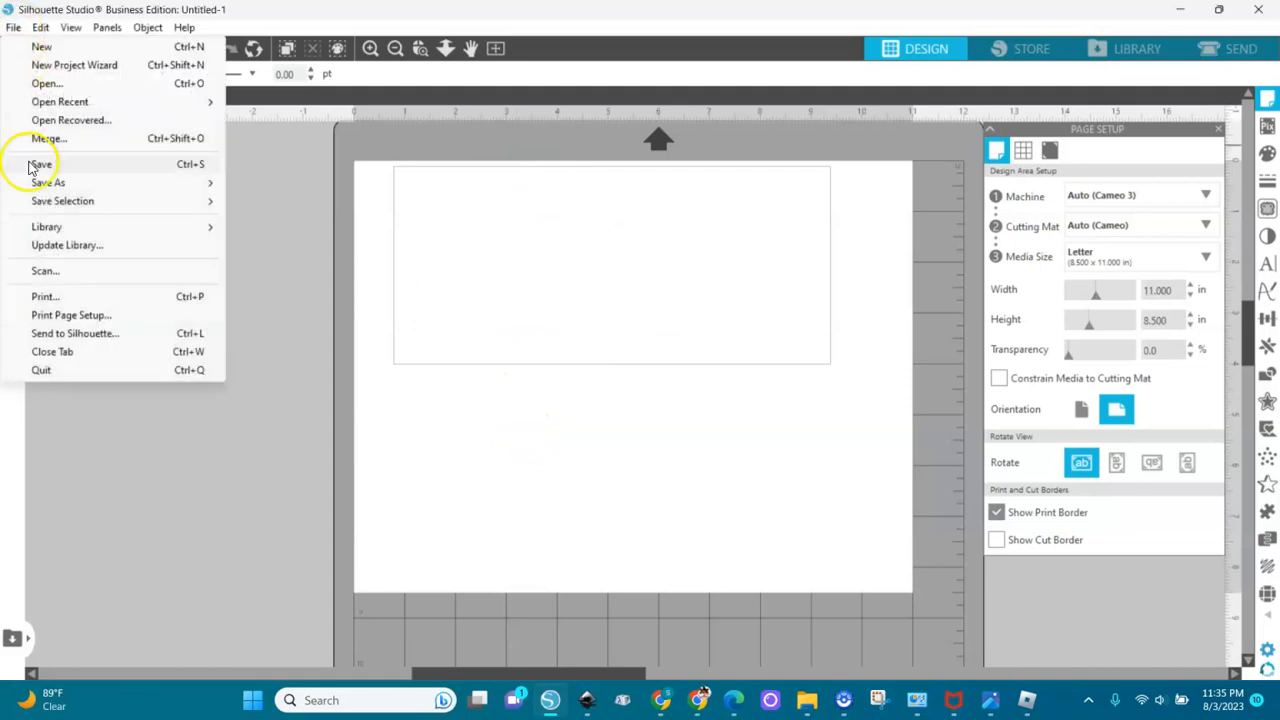
{"action": "left_click", "coordinate": [47, 314]}
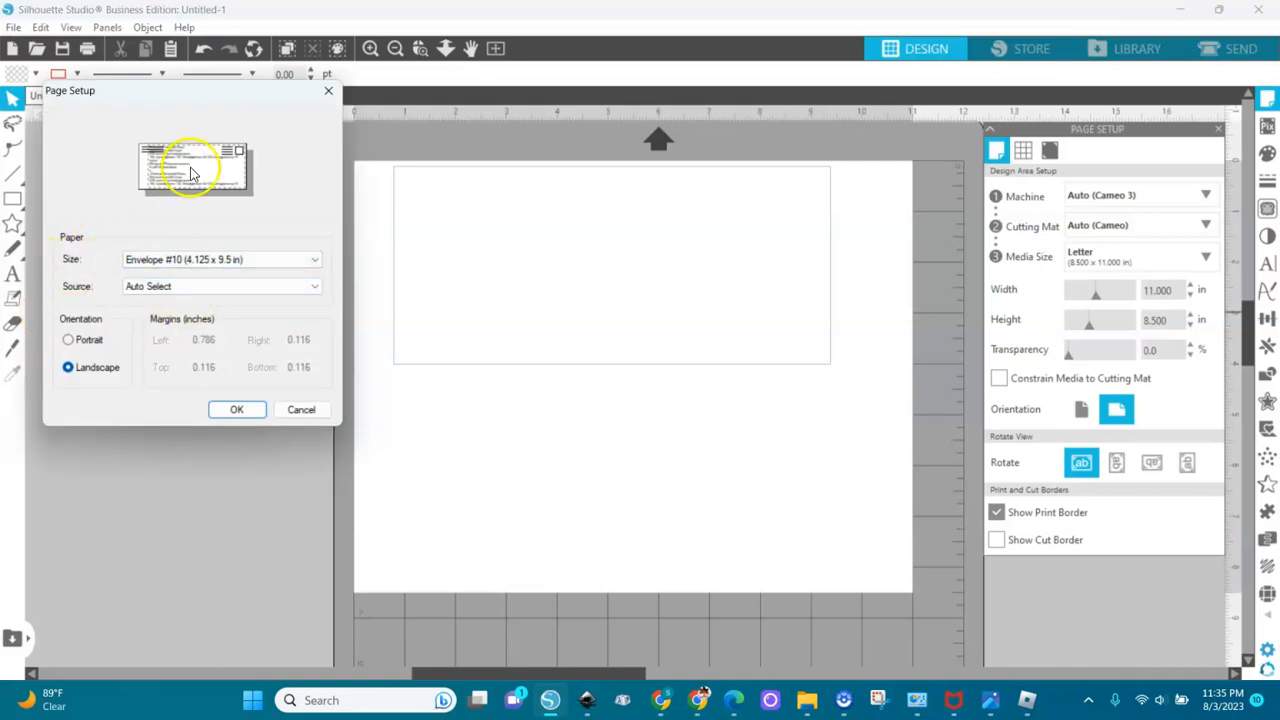
{"action": "left_click", "coordinate": [230, 260]}
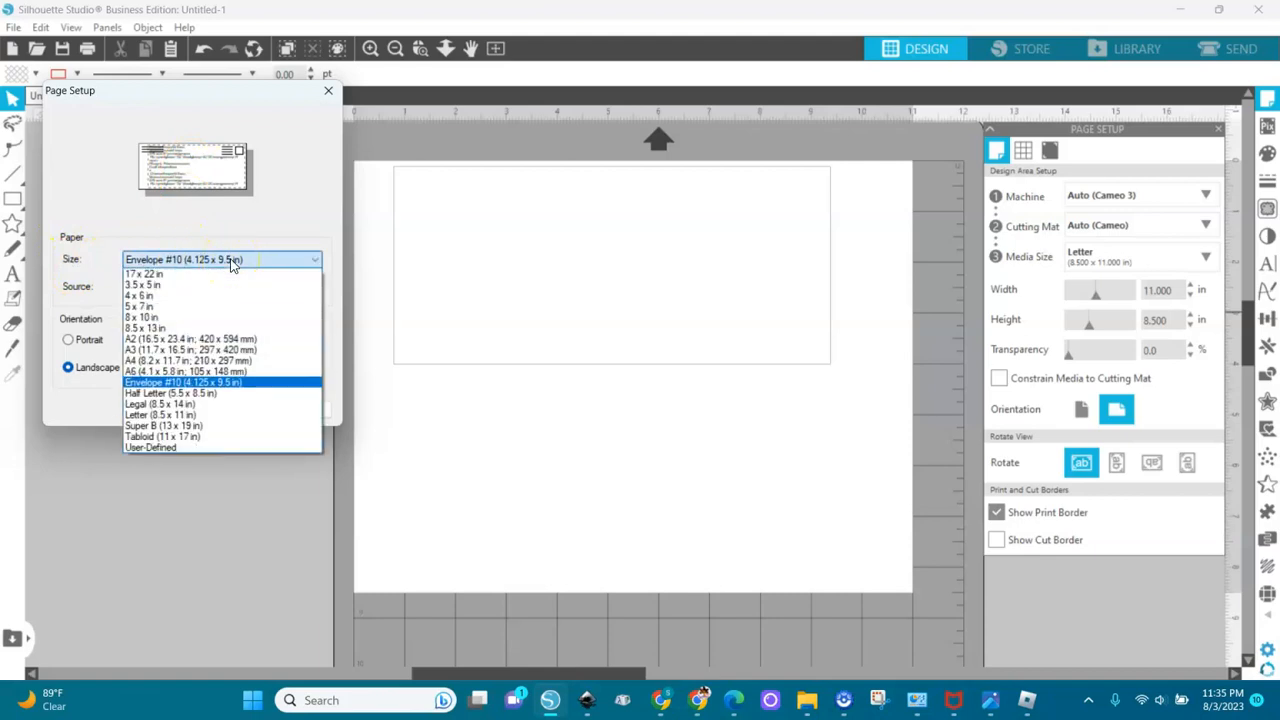
{"action": "left_click", "coordinate": [168, 420]}
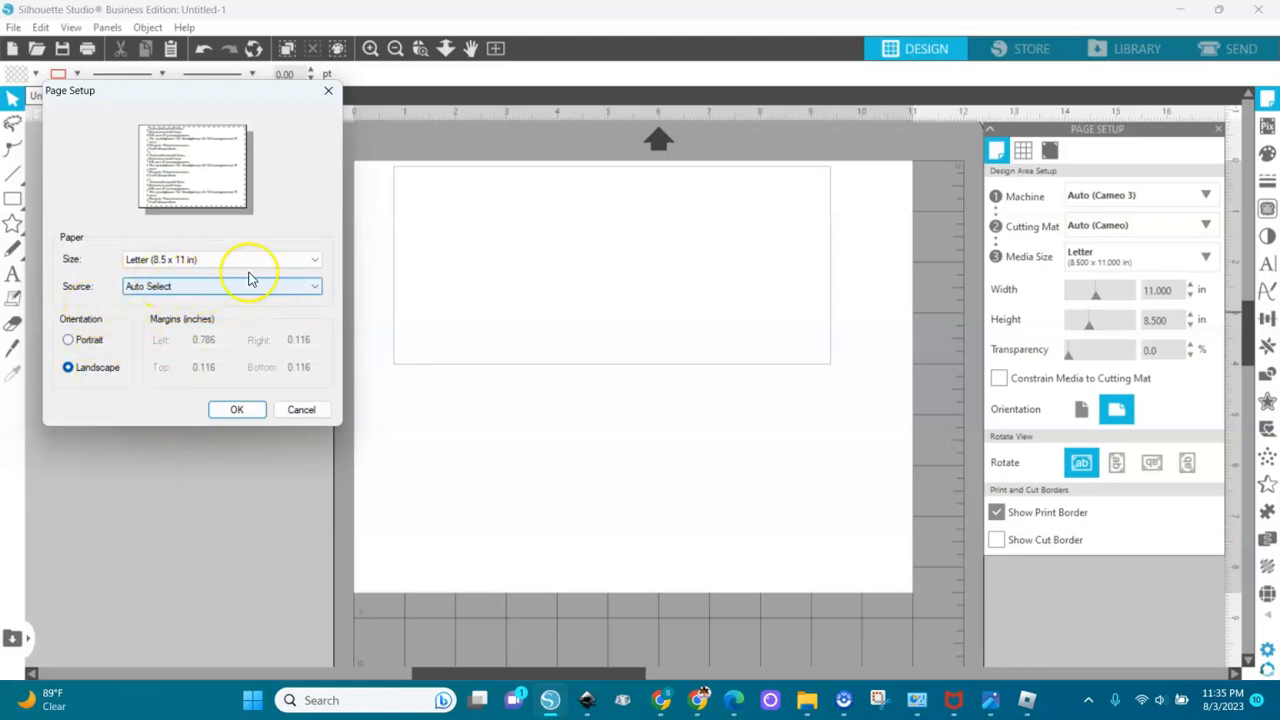
{"action": "left_click", "coordinate": [214, 288]}
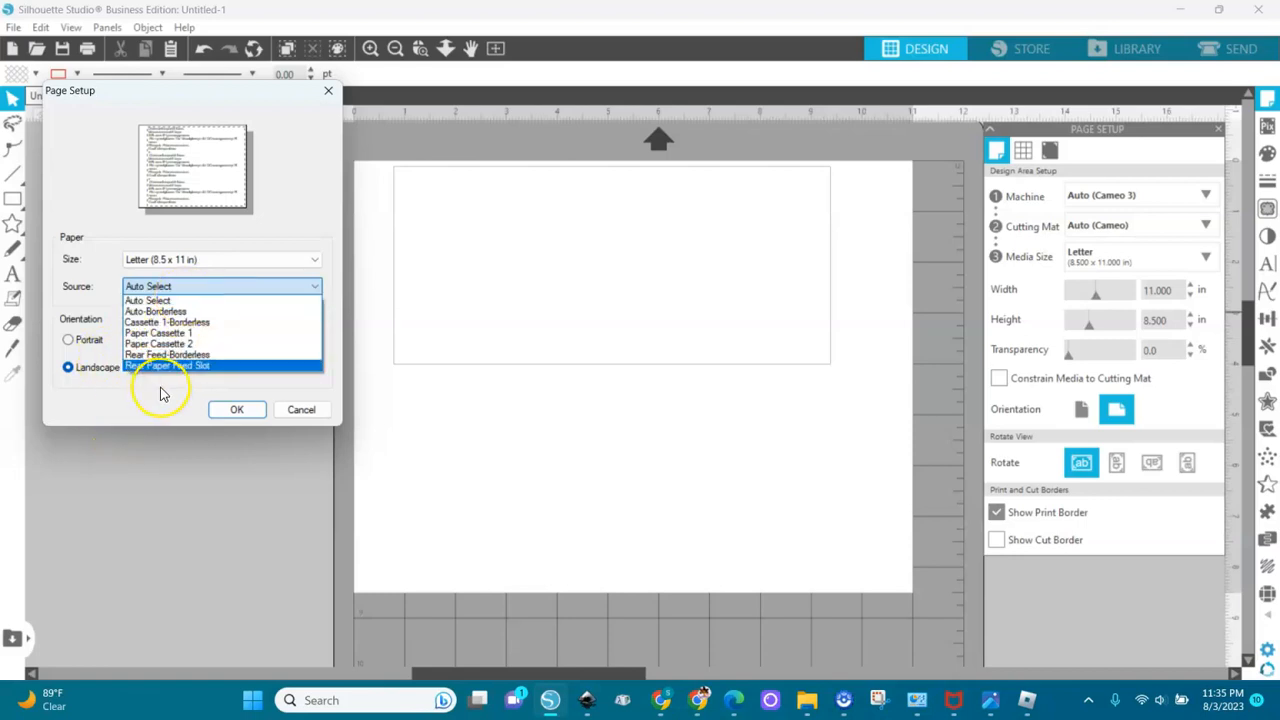
{"action": "left_click", "coordinate": [232, 414]}
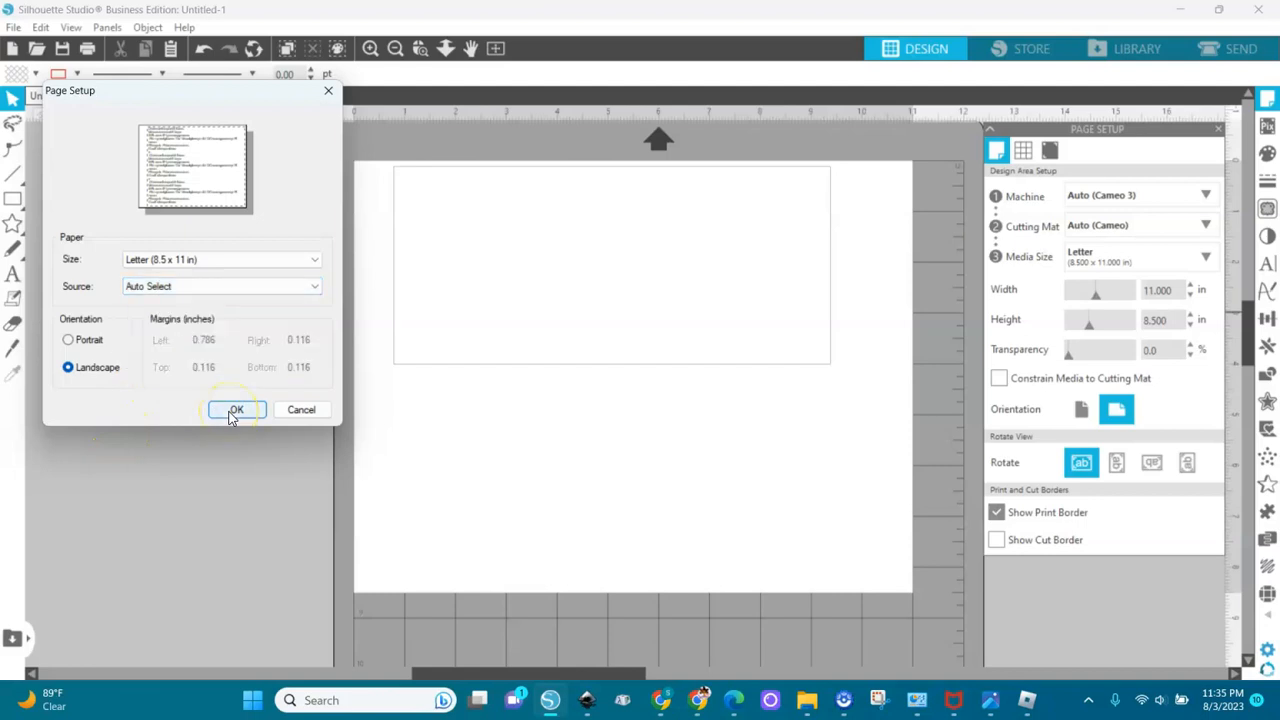
{"action": "left_click", "coordinate": [233, 411]}
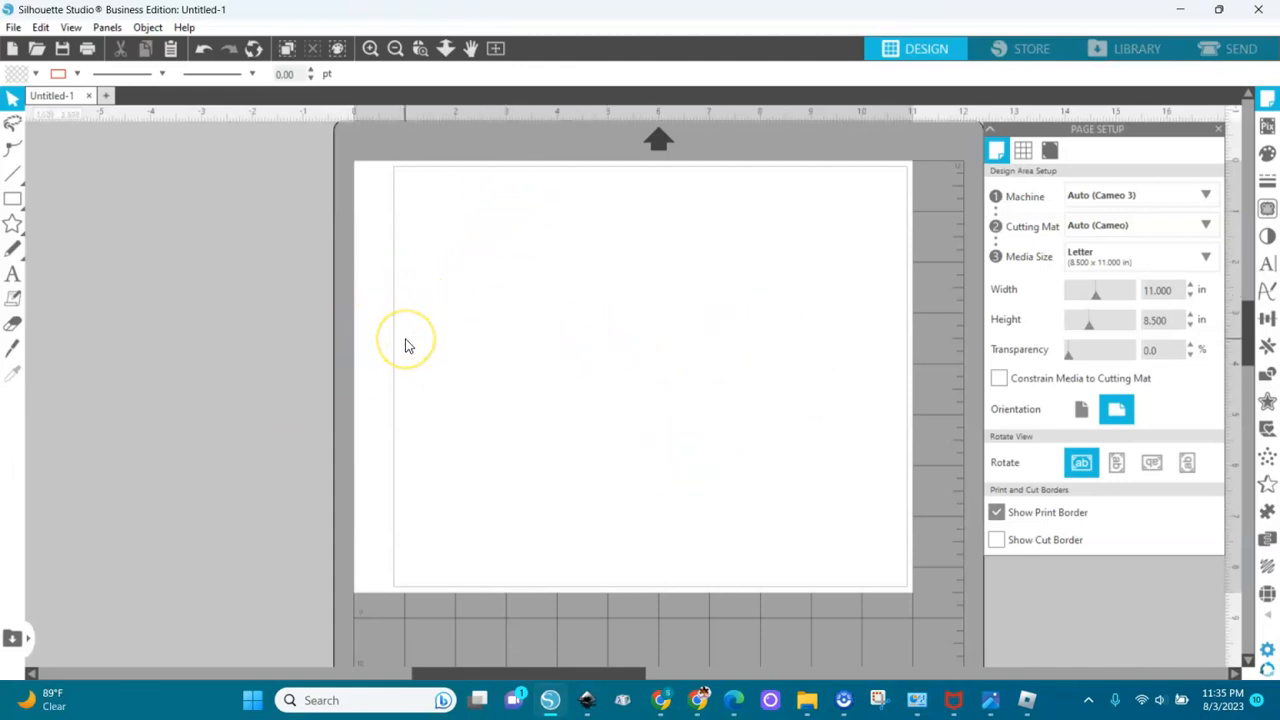
Reselect the Letter (8.5 x 11 in) paper size in the print page setup and accept it
{"action": "left_click", "coordinate": [13, 27]}
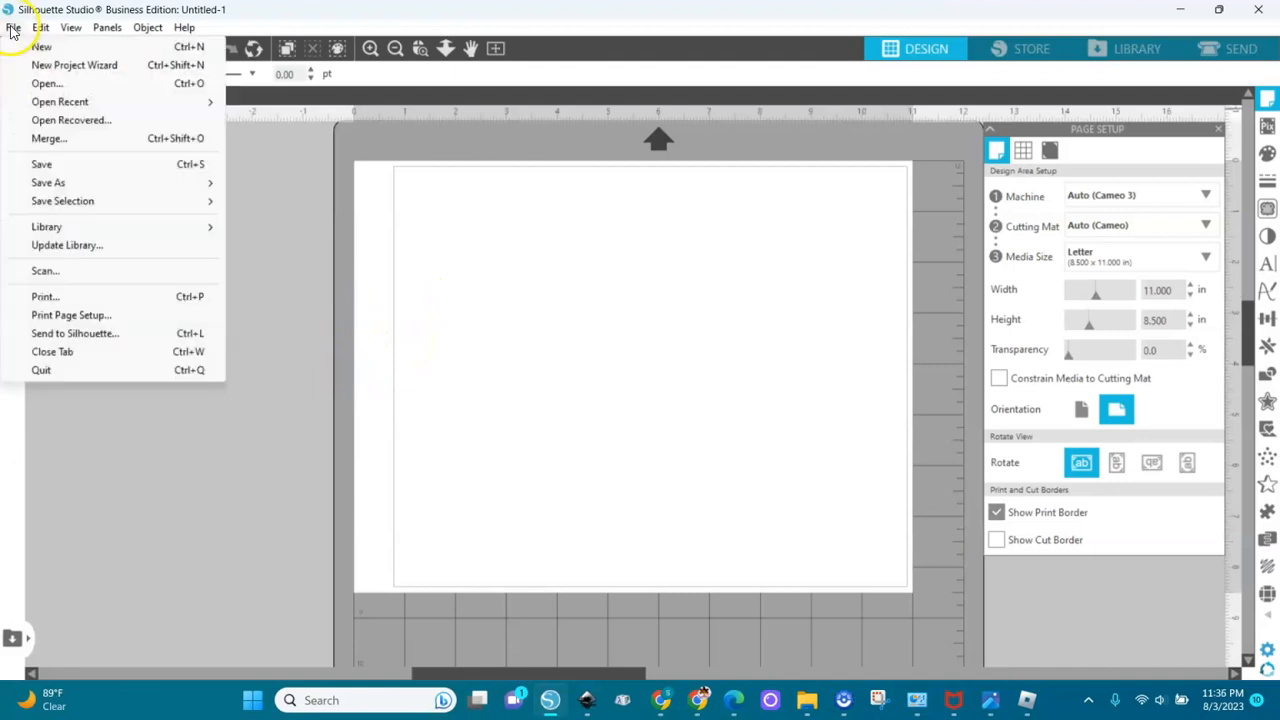
{"action": "left_click", "coordinate": [47, 318]}
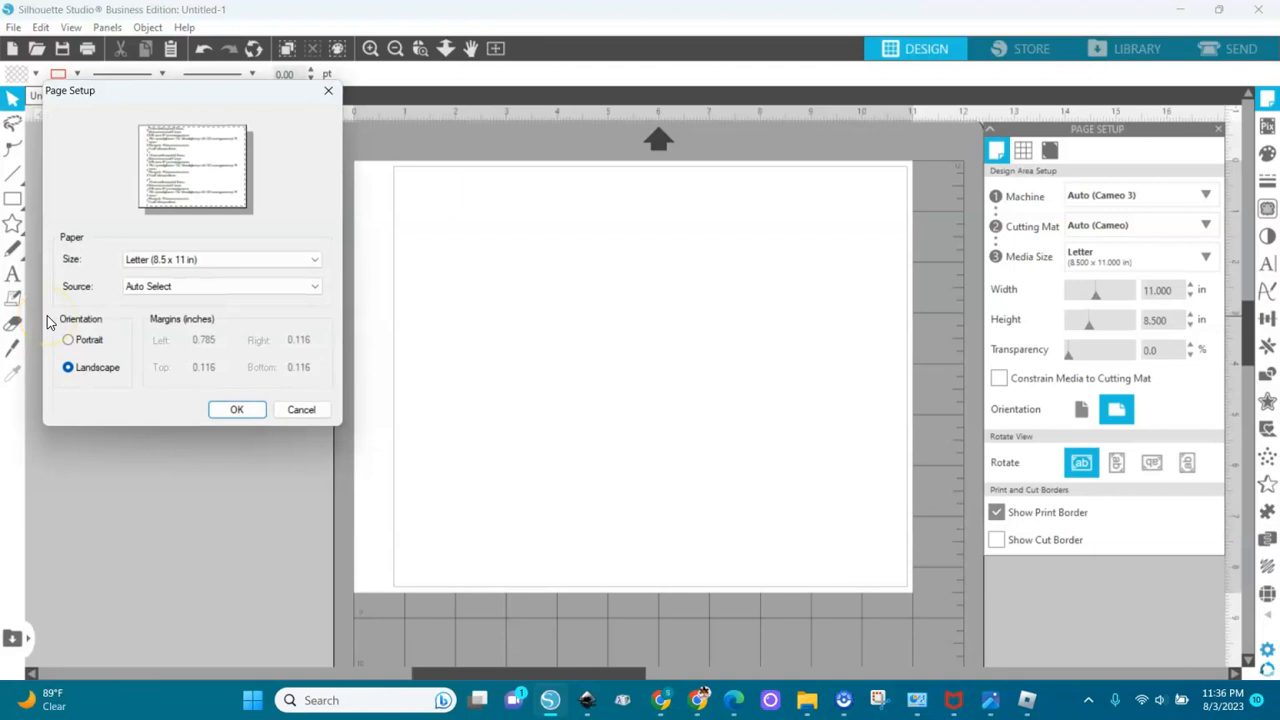
{"action": "left_click", "coordinate": [194, 264]}
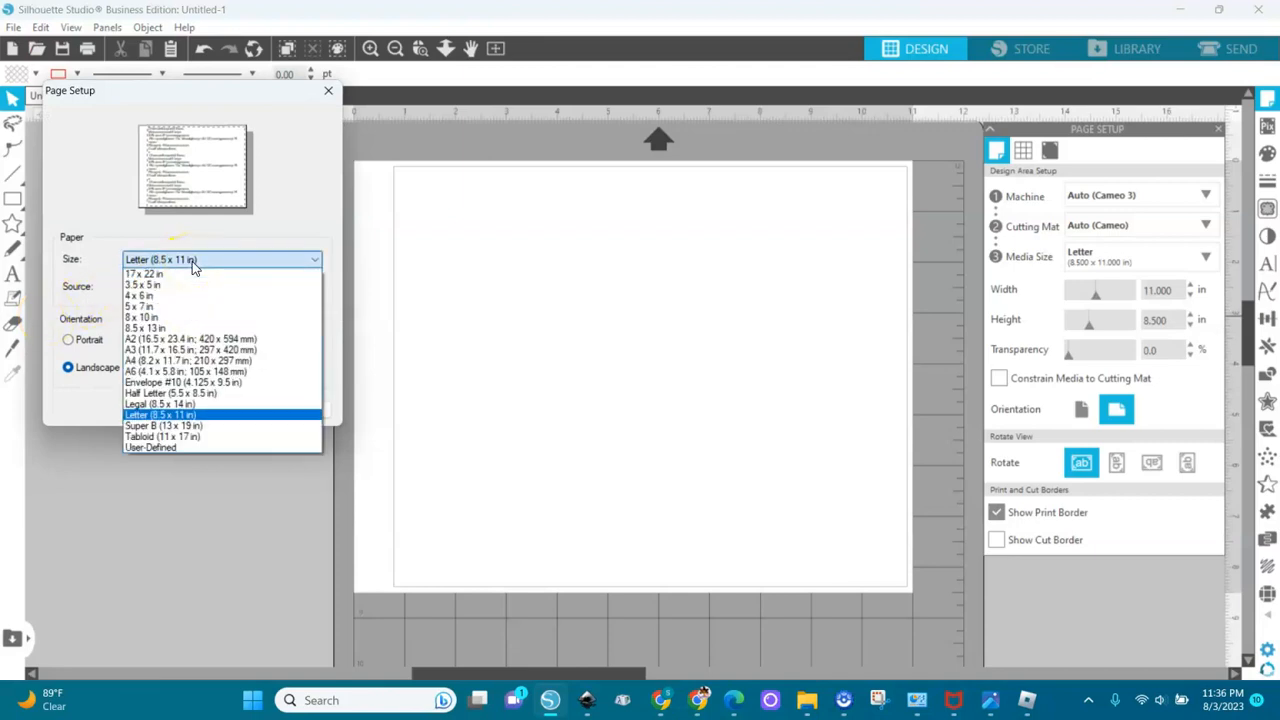
{"action": "left_click", "coordinate": [145, 421]}
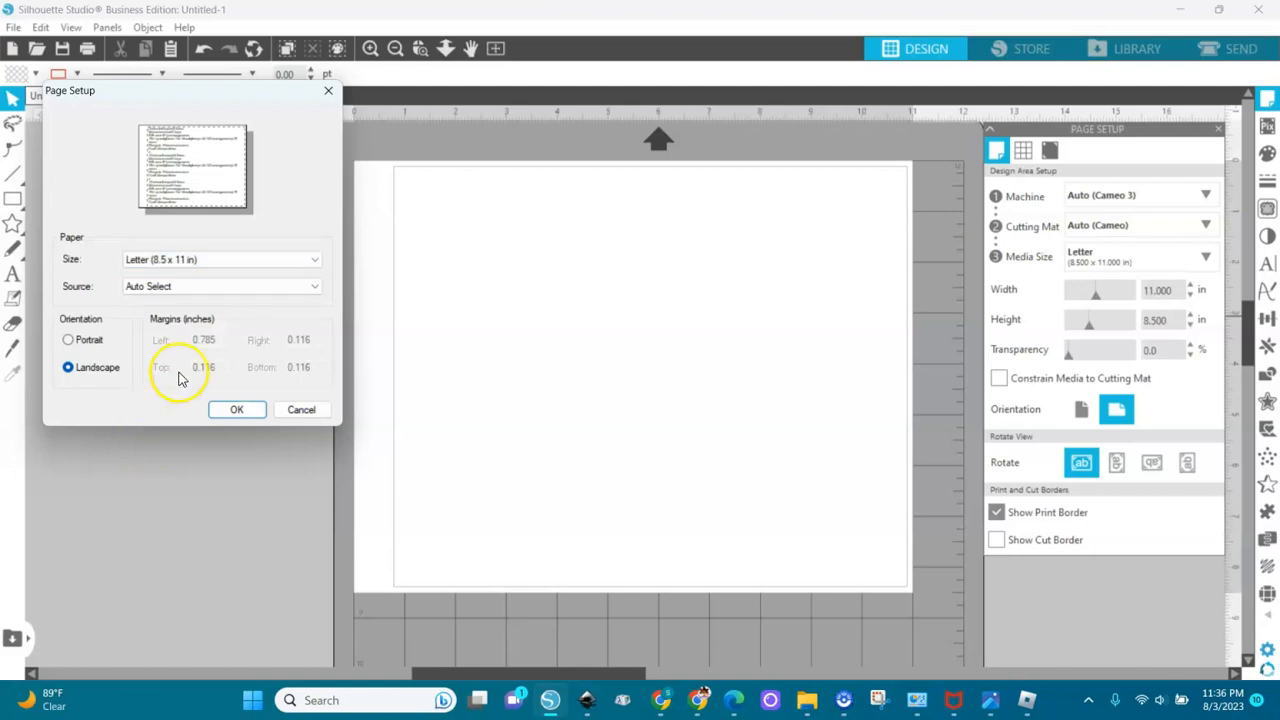
{"action": "left_click", "coordinate": [221, 416]}
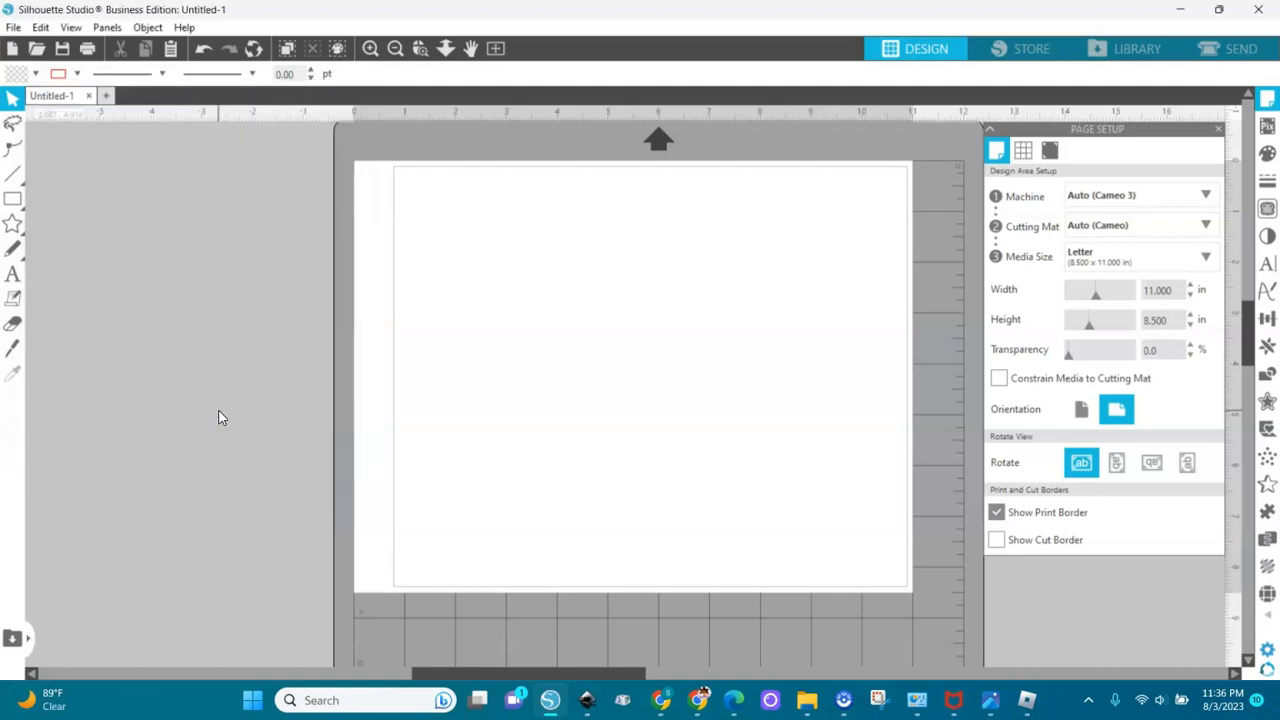
Refresh the print border by toggling it off and on and switching the page orientation to portrait and back to landscape
{"action": "left_click", "coordinate": [995, 514]}
{"action": "left_click", "coordinate": [995, 514]}
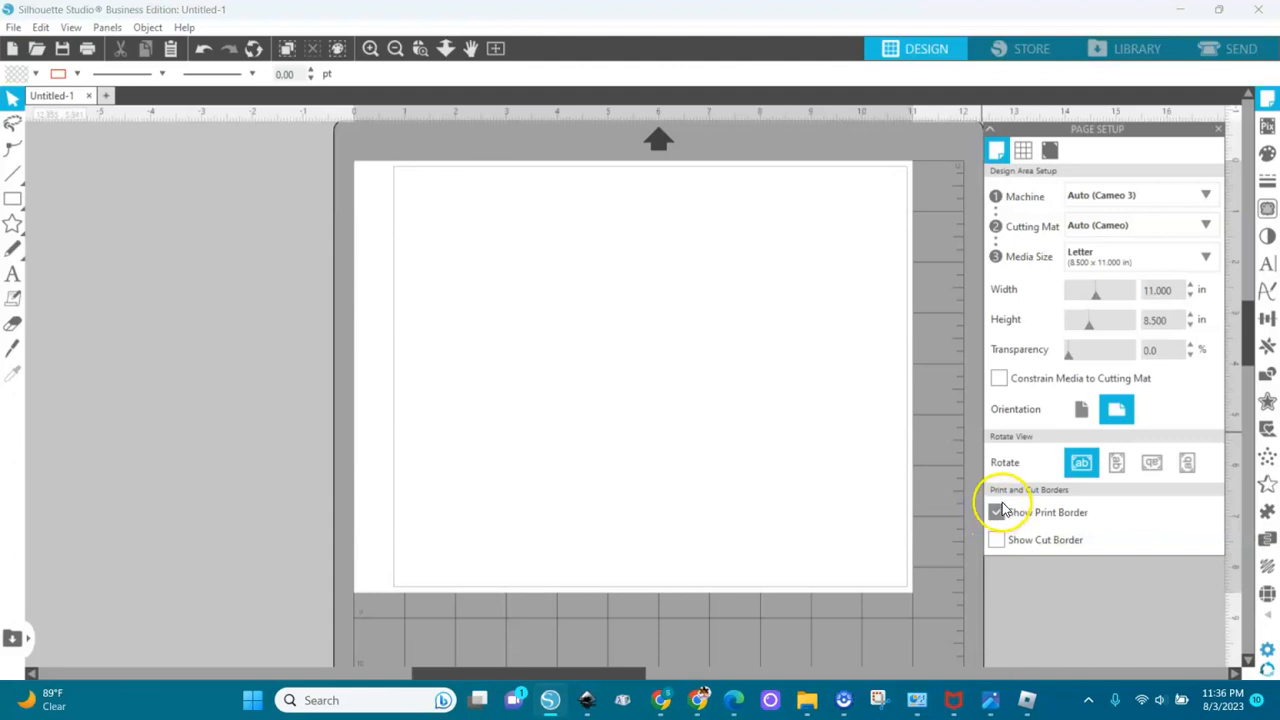
{"action": "left_click", "coordinate": [1081, 411]}
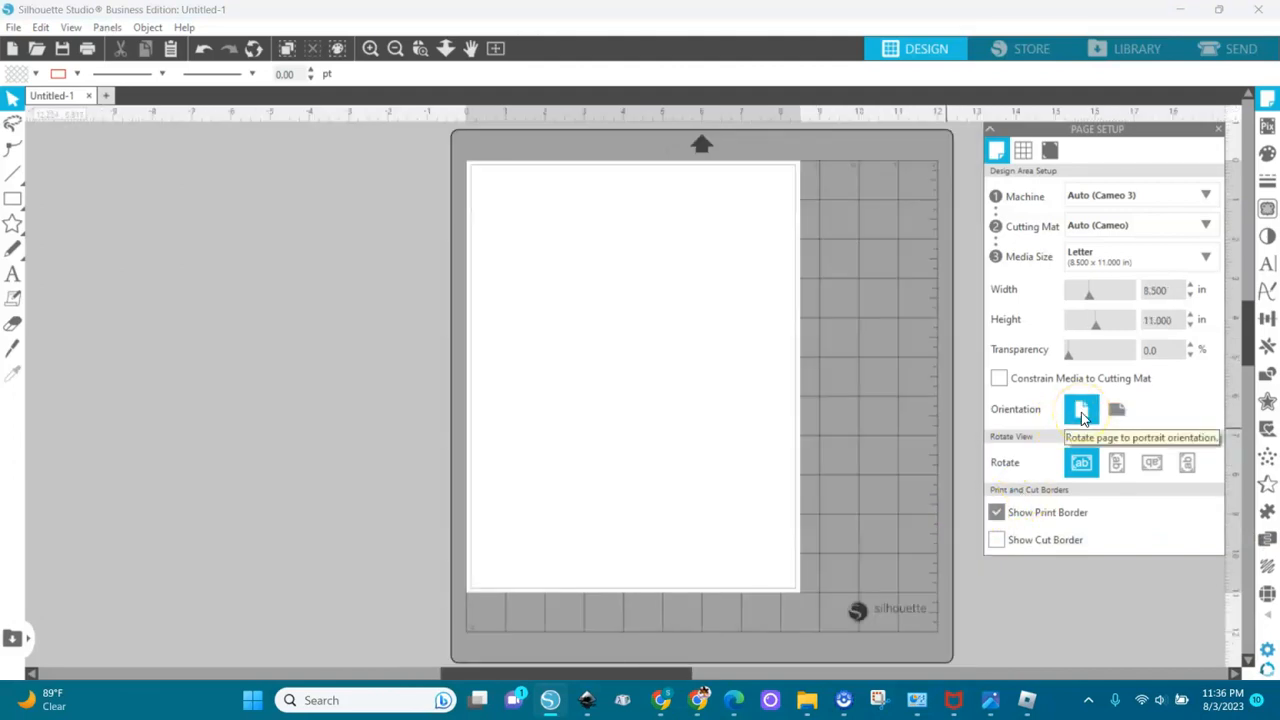
{"action": "left_click", "coordinate": [1116, 410]}
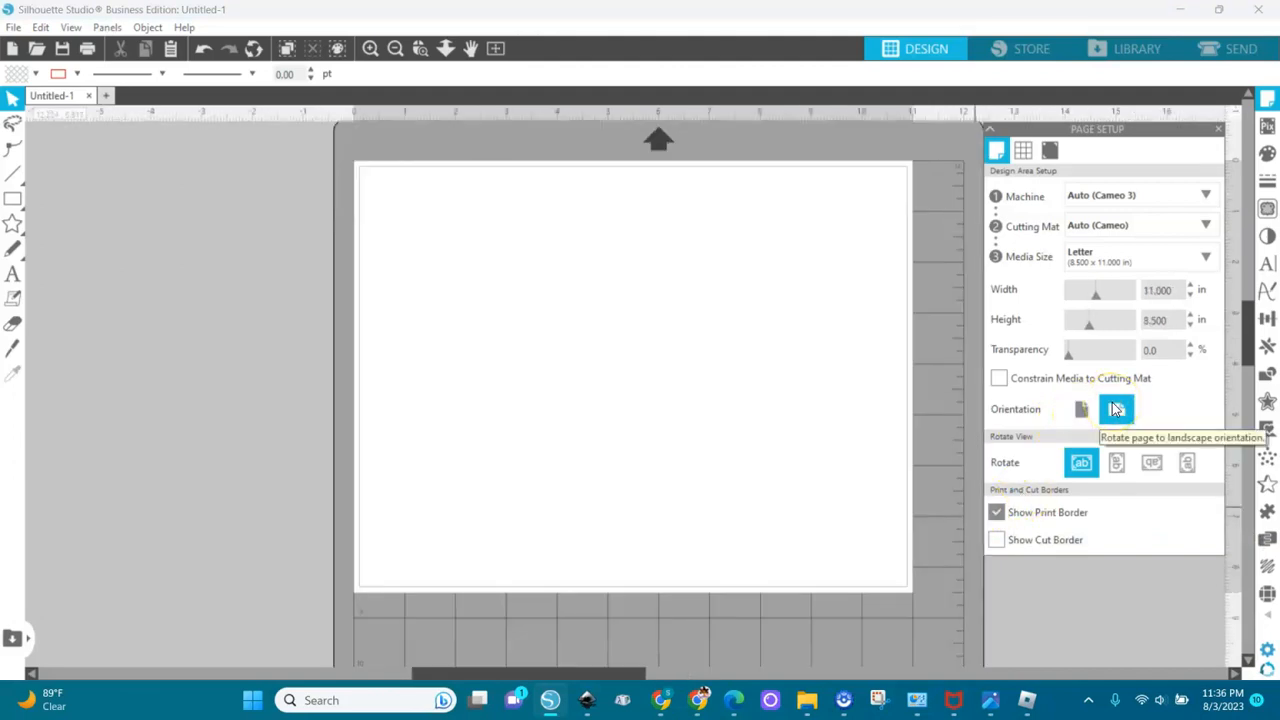
{"action": "left_click", "coordinate": [1078, 412]}
{"action": "left_click", "coordinate": [1114, 412]}
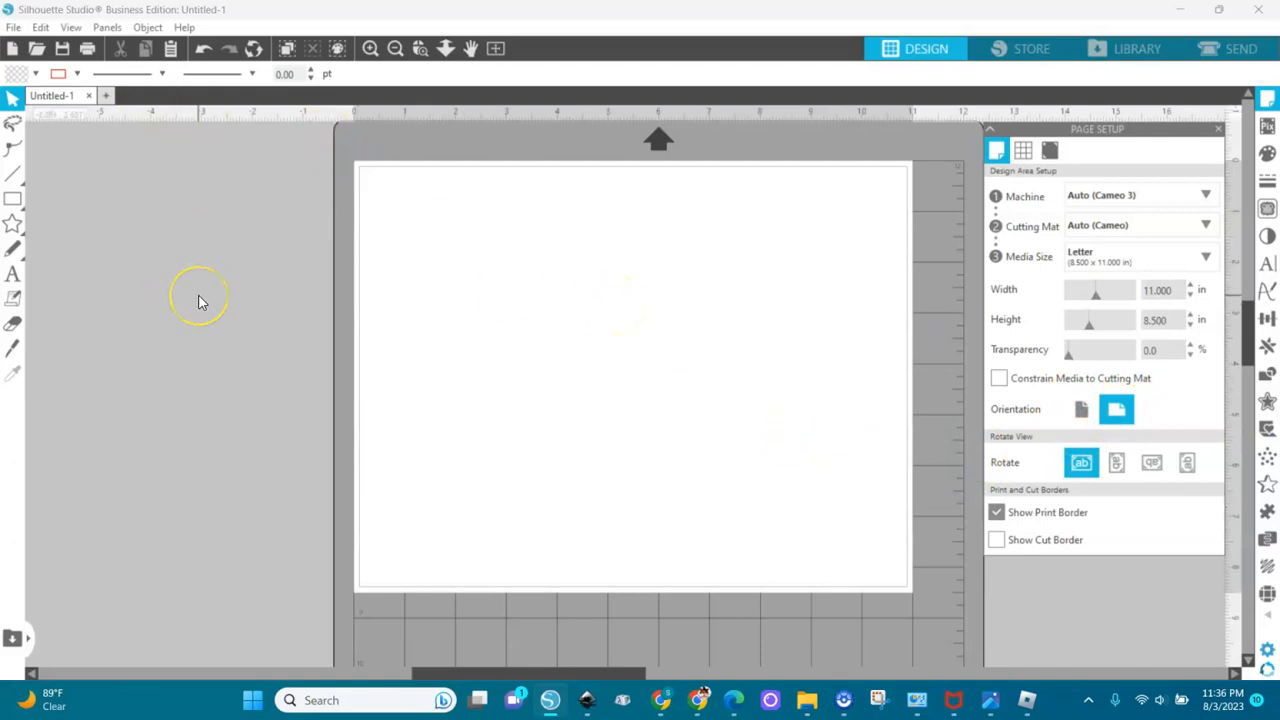
Merge the New Barbie (3) image from the downloads into the current page
{"action": "left_click", "coordinate": [14, 27]}
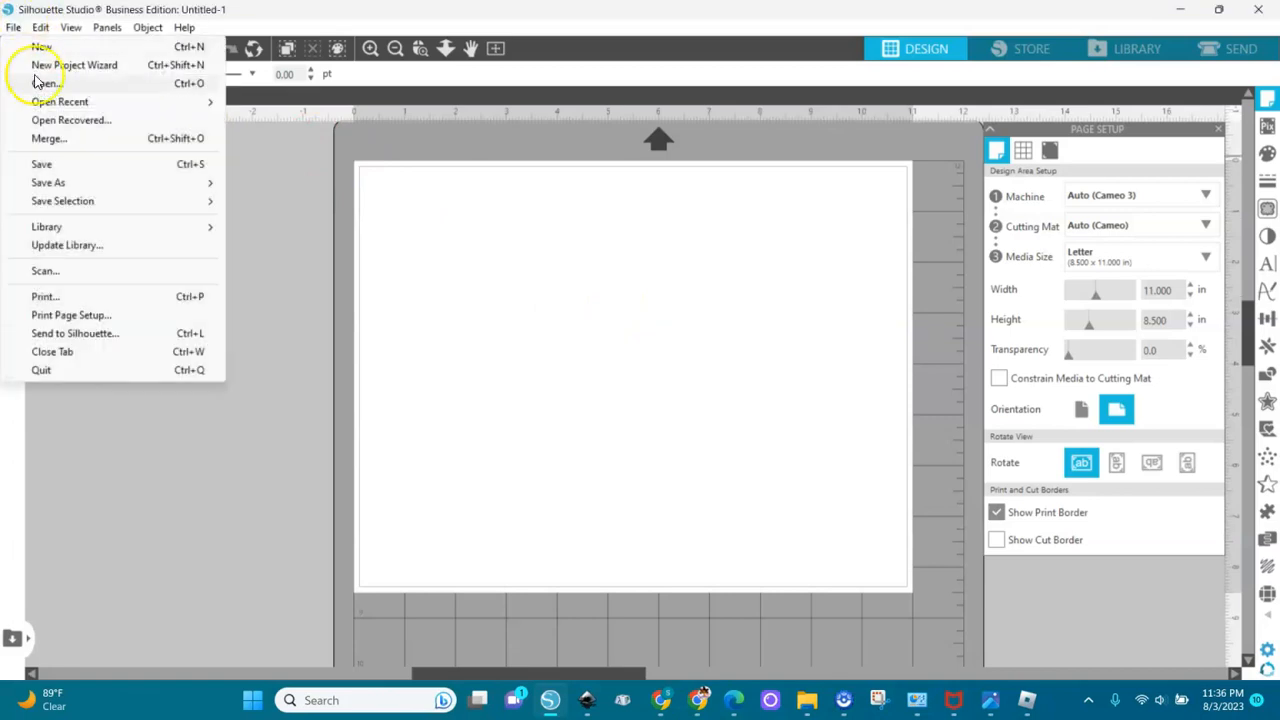
{"action": "left_click", "coordinate": [57, 140]}
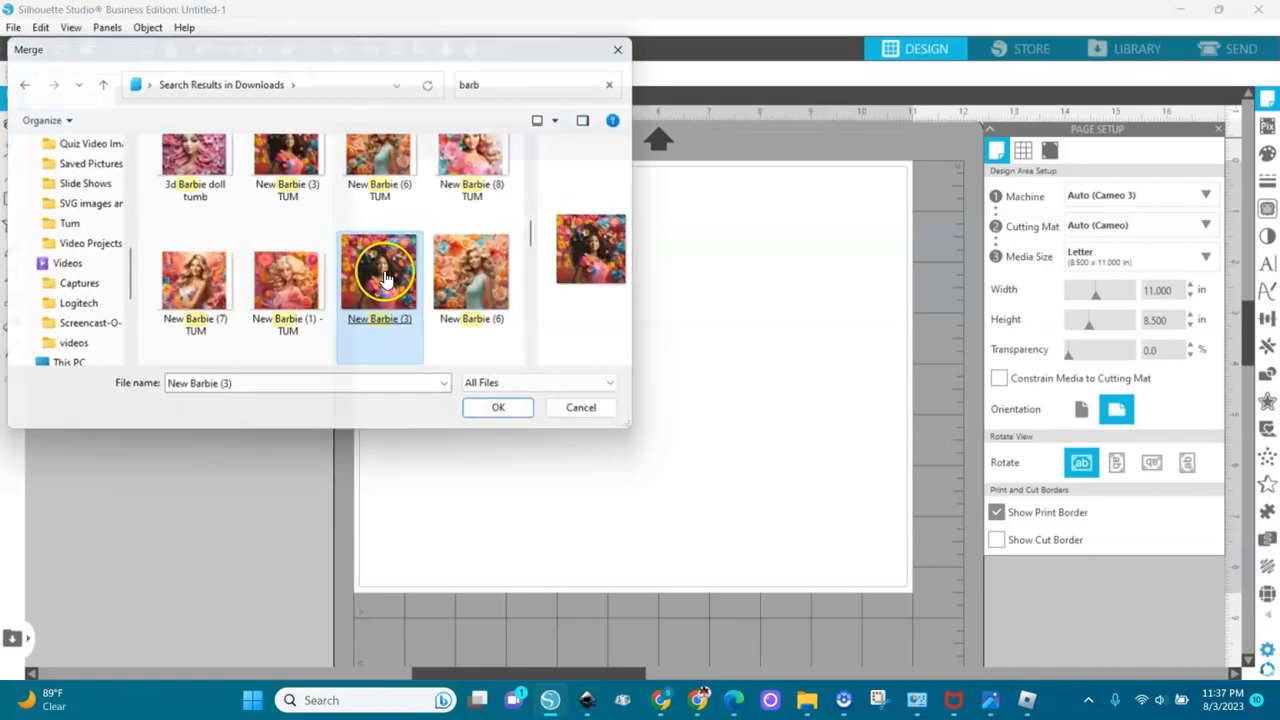
{"action": "double_click", "coordinate": [387, 279]}
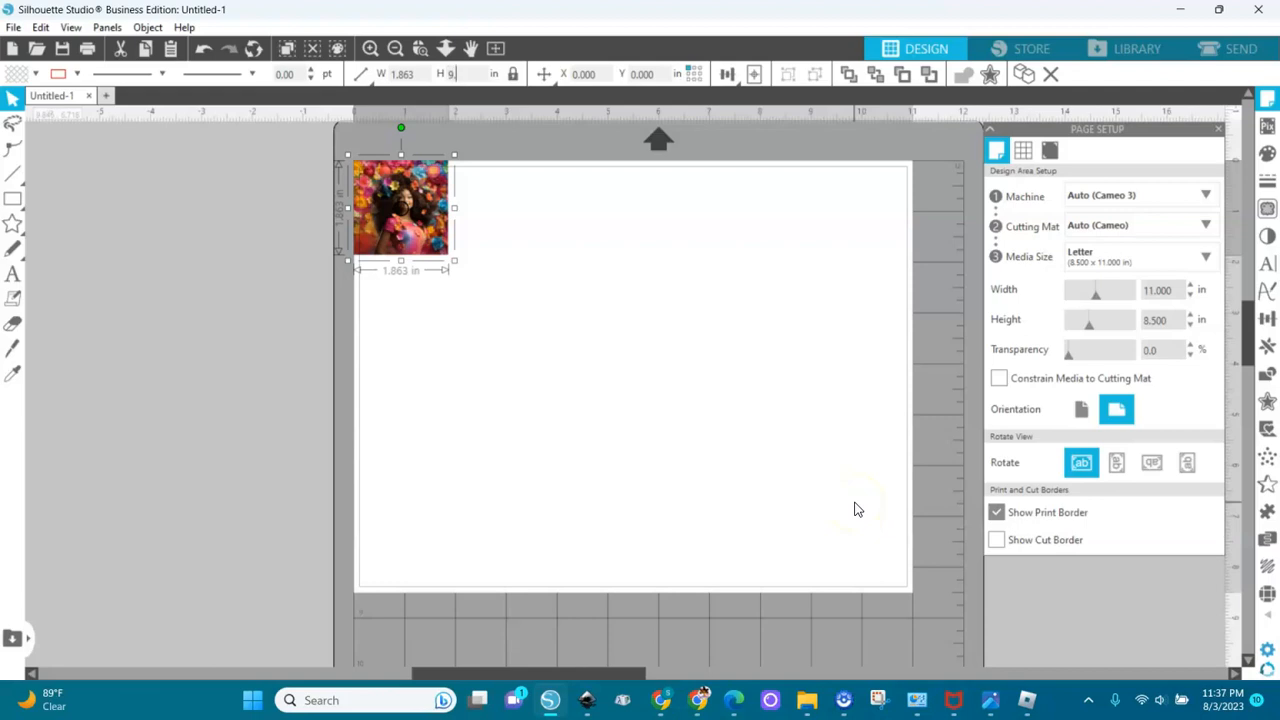
Resize the merged image to 9.4 x 9.4 in and center it on the page
{"action": "key", "text": "Return"}
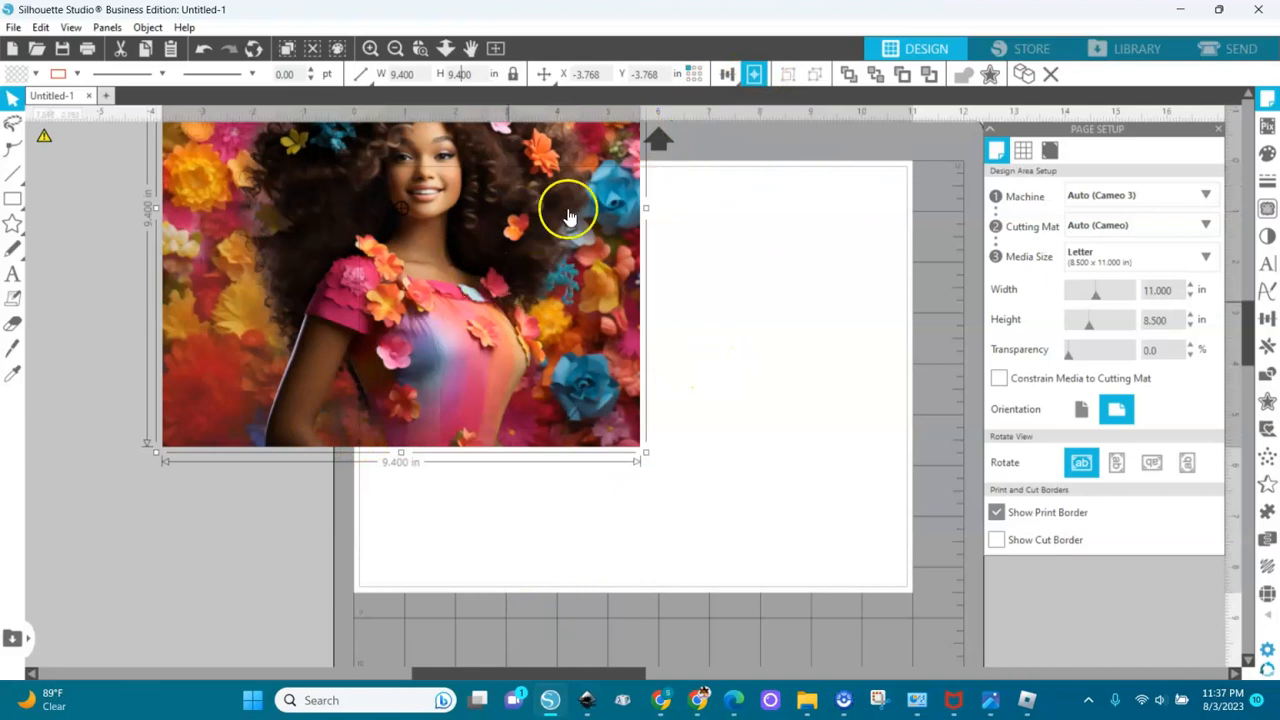
{"action": "left_click", "coordinate": [756, 76]}
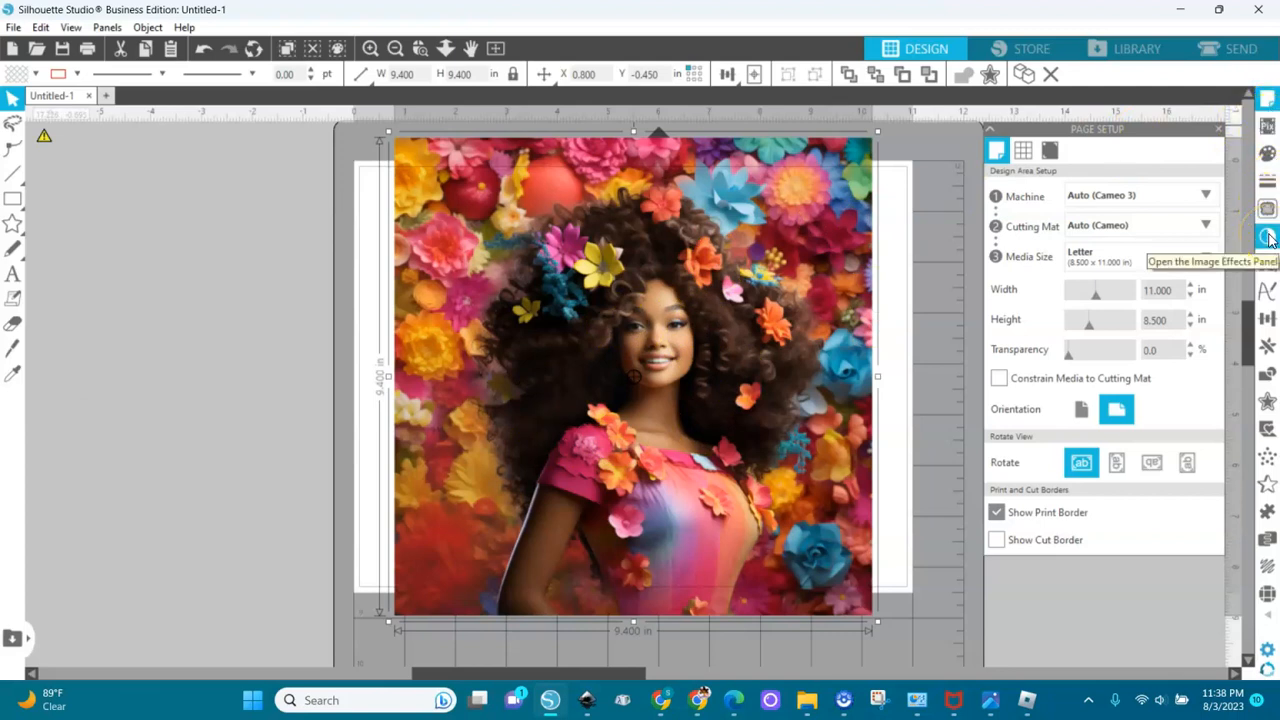
Adjust the image with brightness 10, contrast 3 and saturation 2, and apply the effects
{"action": "left_click", "coordinate": [1267, 237]}
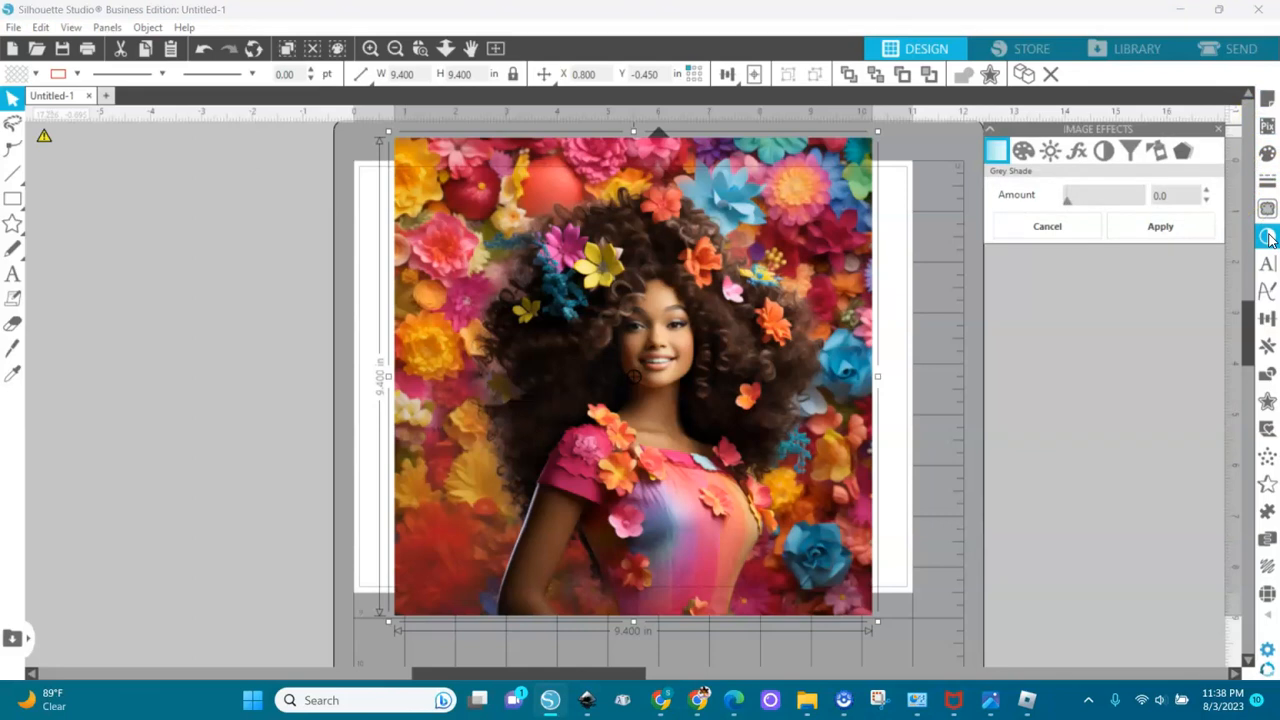
{"action": "left_click", "coordinate": [1050, 160]}
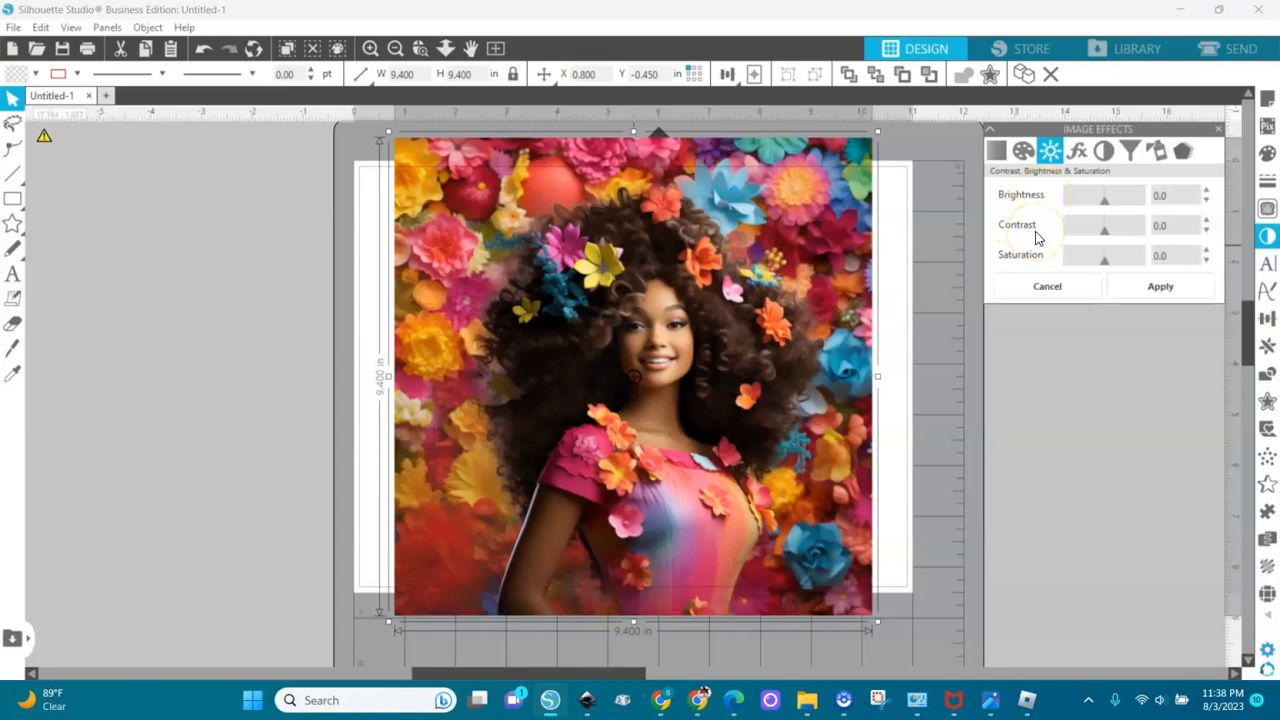
{"action": "left_click", "coordinate": [1206, 191]}
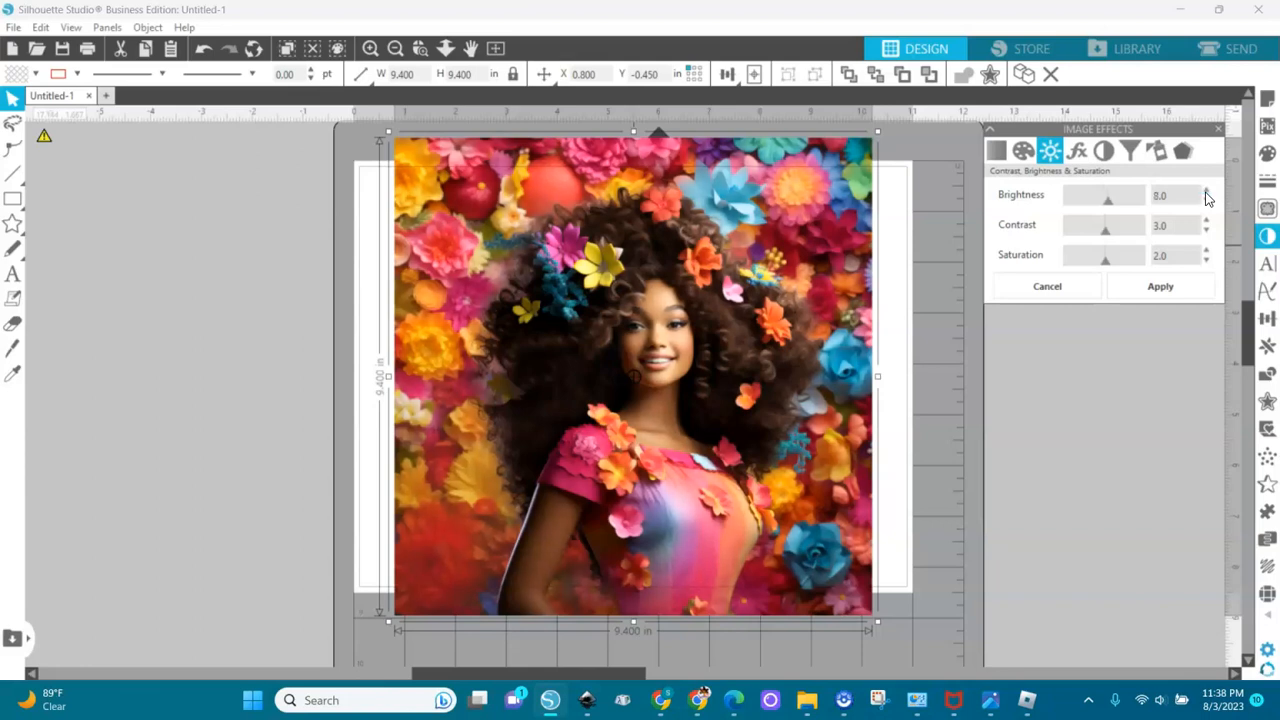
{"action": "left_click", "coordinate": [1206, 193]}
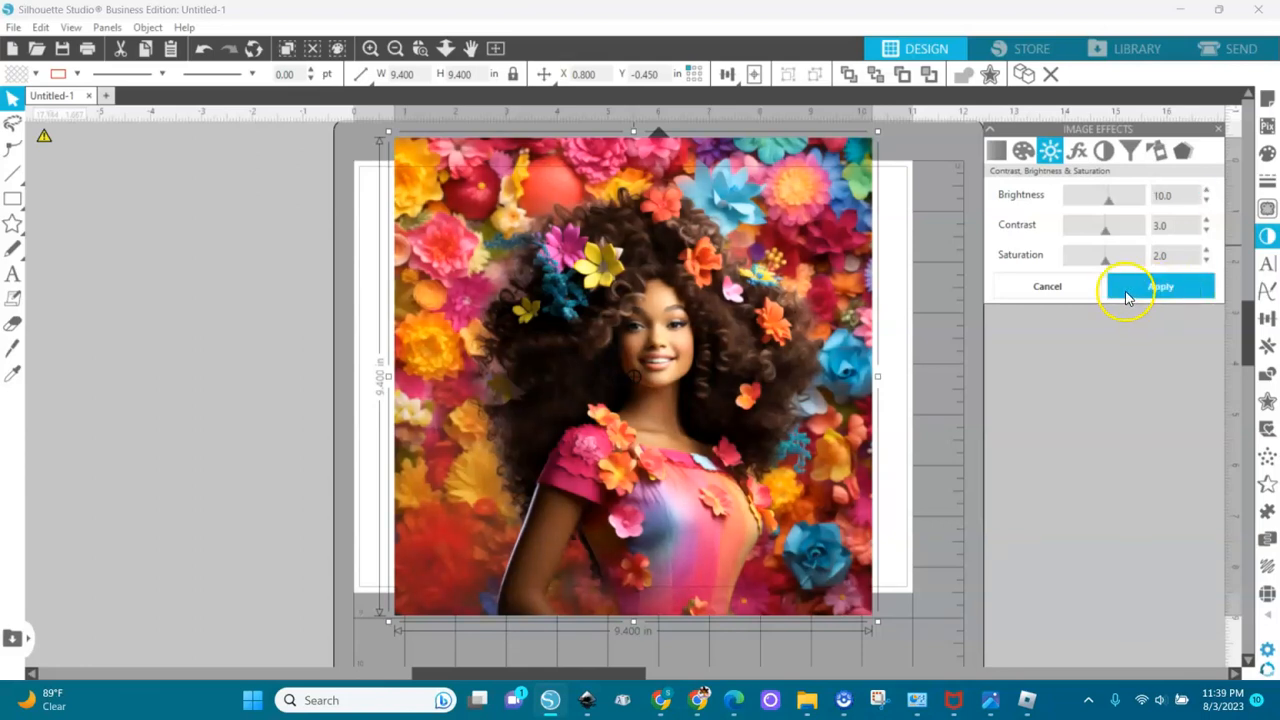
{"action": "left_click", "coordinate": [1047, 286]}
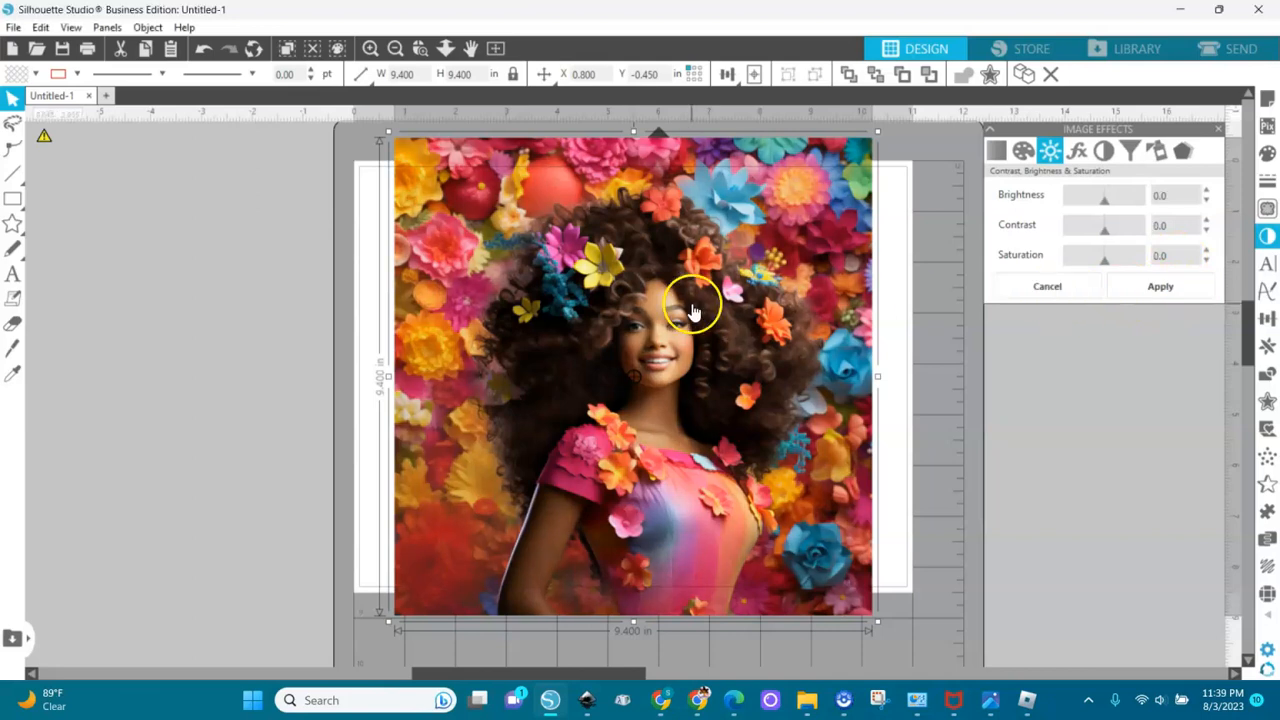
Move the adjusted image off the page, beside the original, so that both can be compared side by side
{"action": "left_click_drag", "start_coordinate": [694, 300], "coordinate": [711, 300]}
{"action": "left_click_drag", "start_coordinate": [712, 345], "coordinate": [166, 349]}
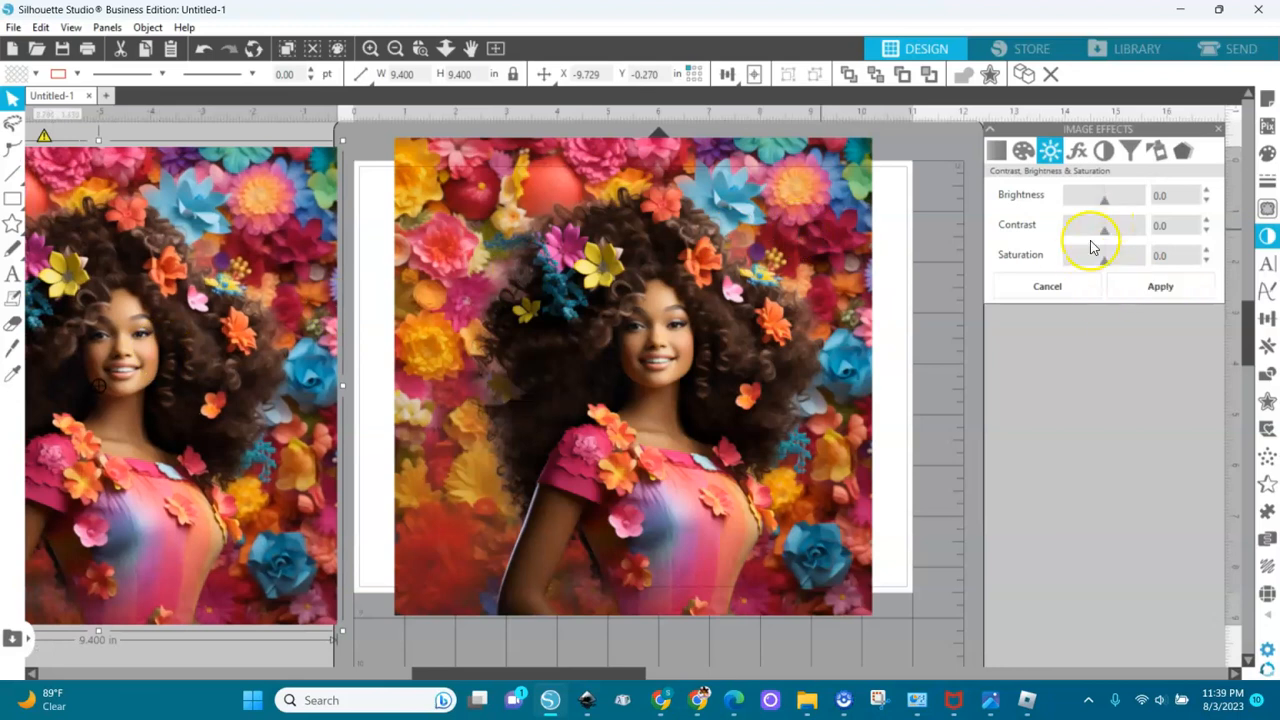
{"action": "left_click_drag", "start_coordinate": [251, 473], "coordinate": [293, 466]}
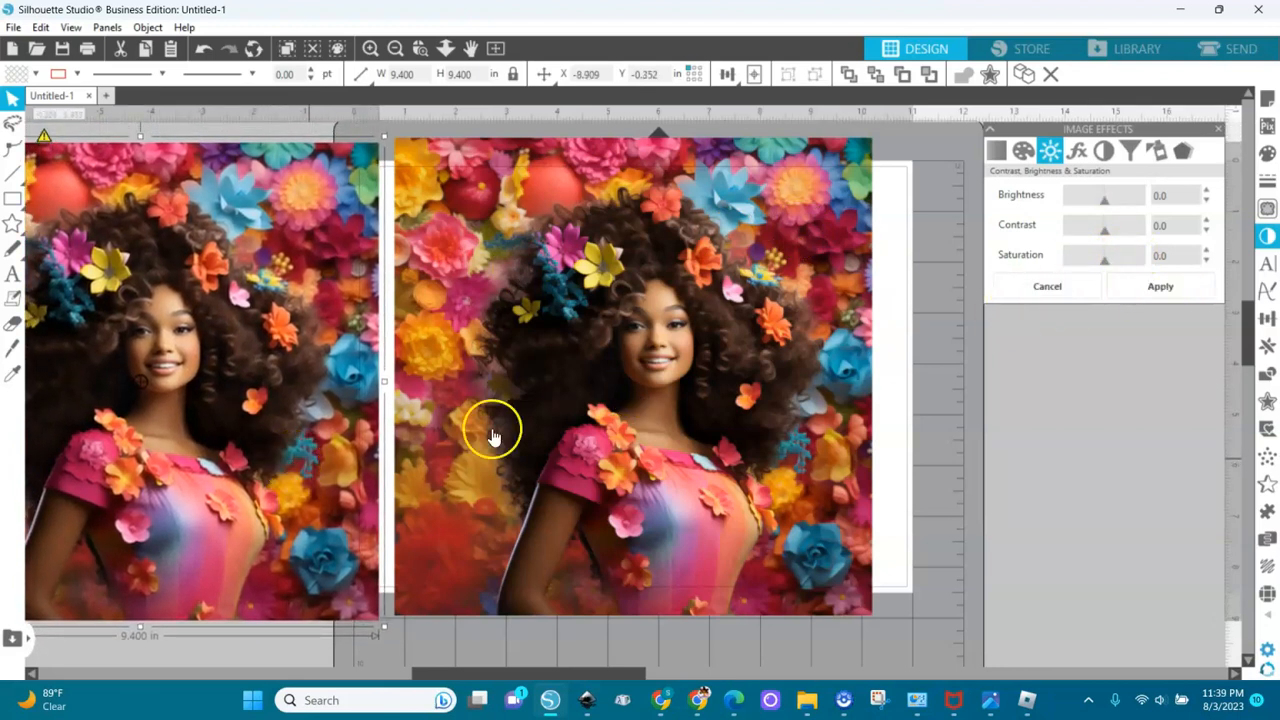
{"action": "left_click", "coordinate": [590, 448]}
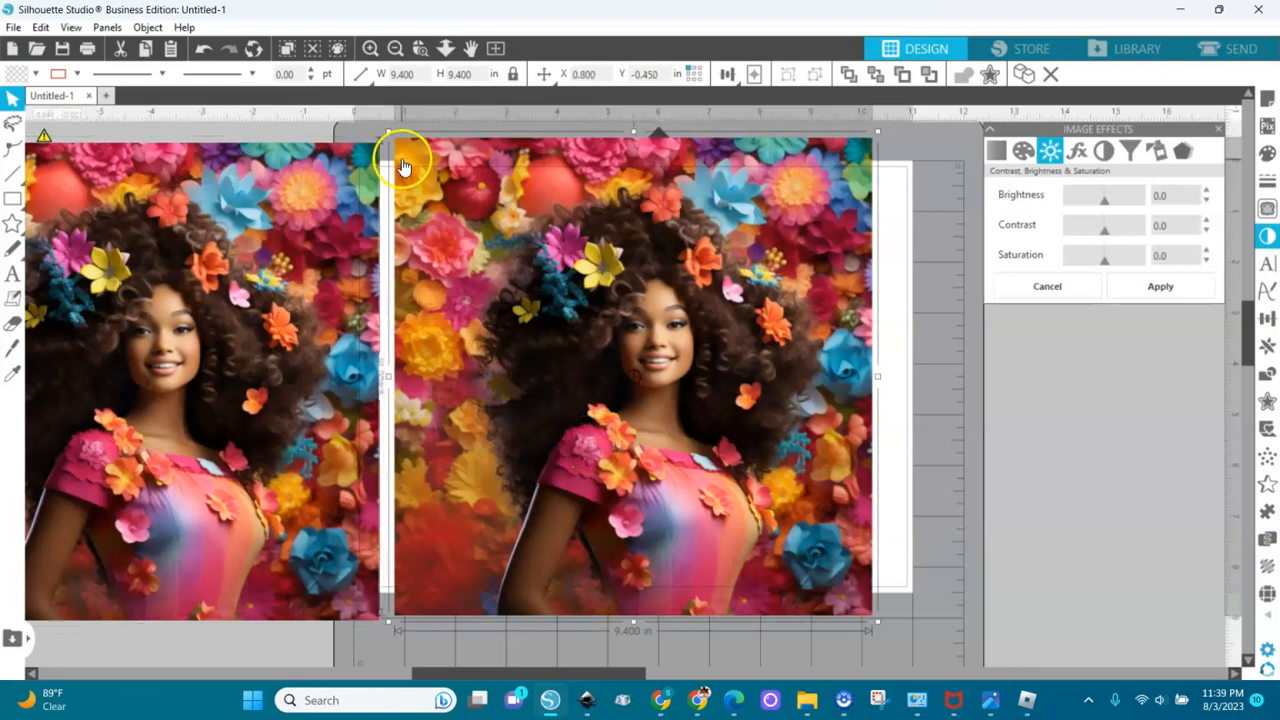
{"action": "left_click", "coordinate": [395, 49]}
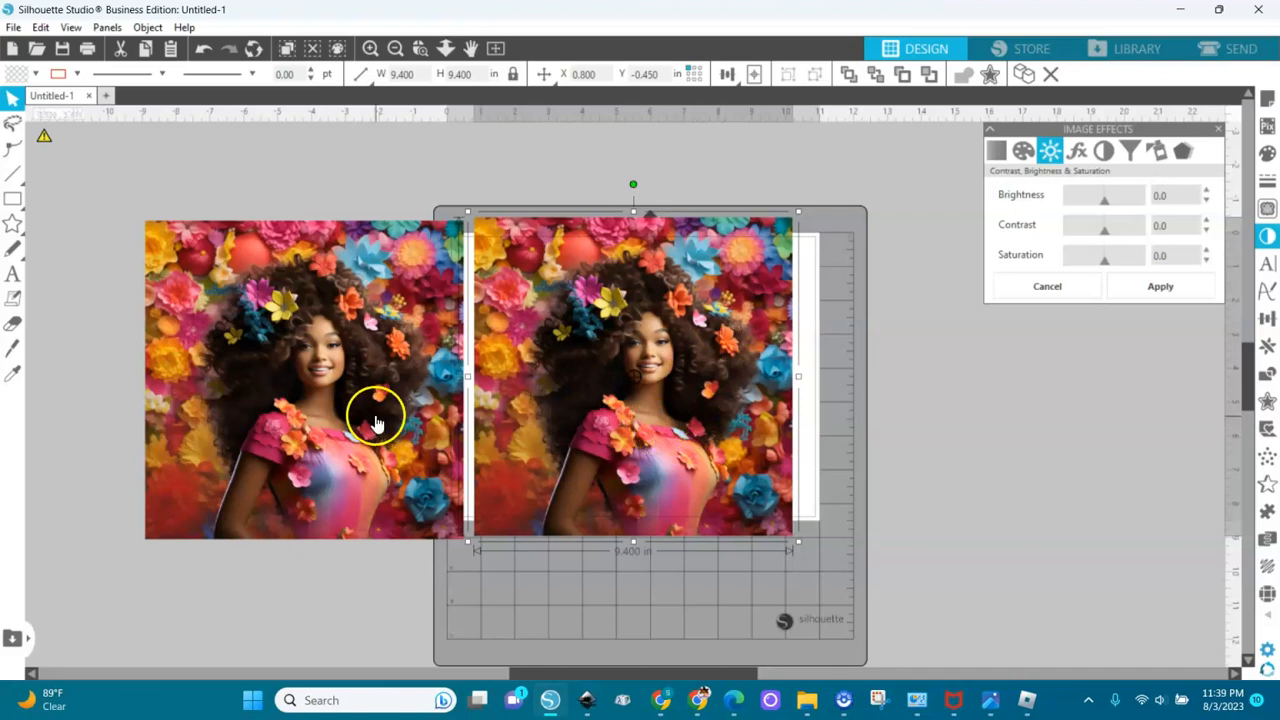
{"action": "left_click_drag", "start_coordinate": [362, 438], "coordinate": [366, 434]}
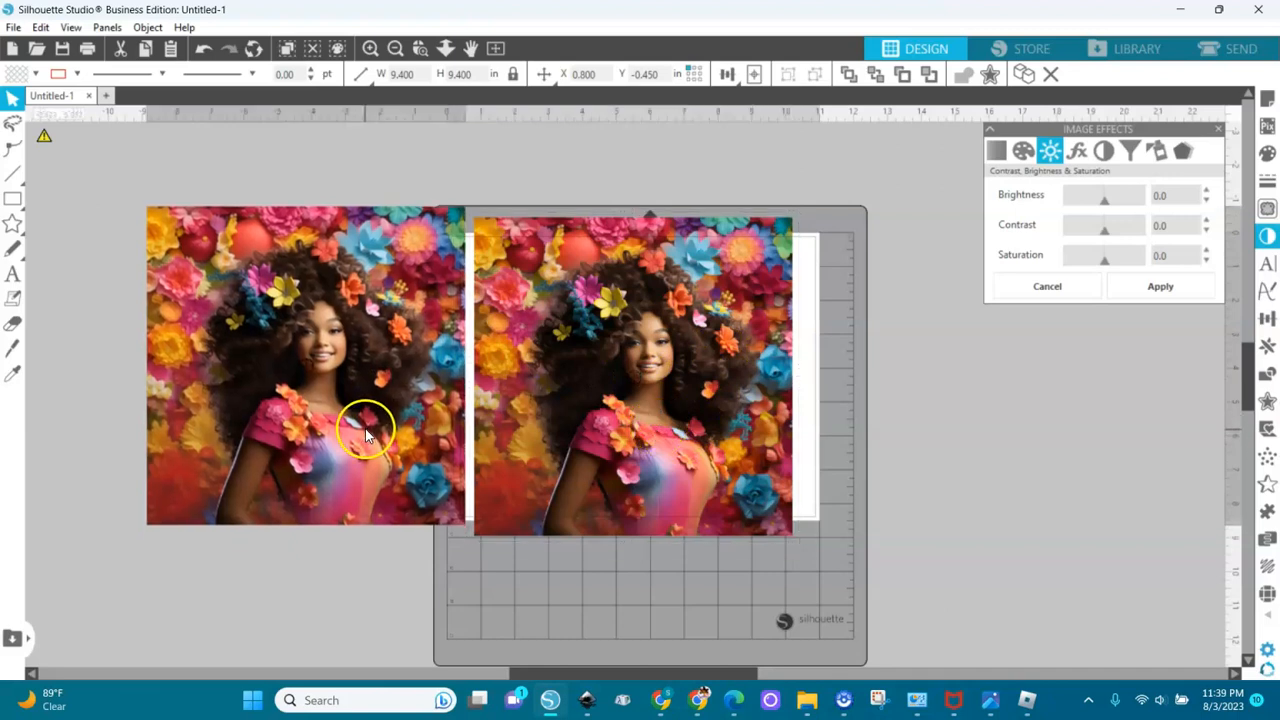
Raise the brightness of the image on the page to 17 in the image effects
{"action": "left_click", "coordinate": [689, 395]}
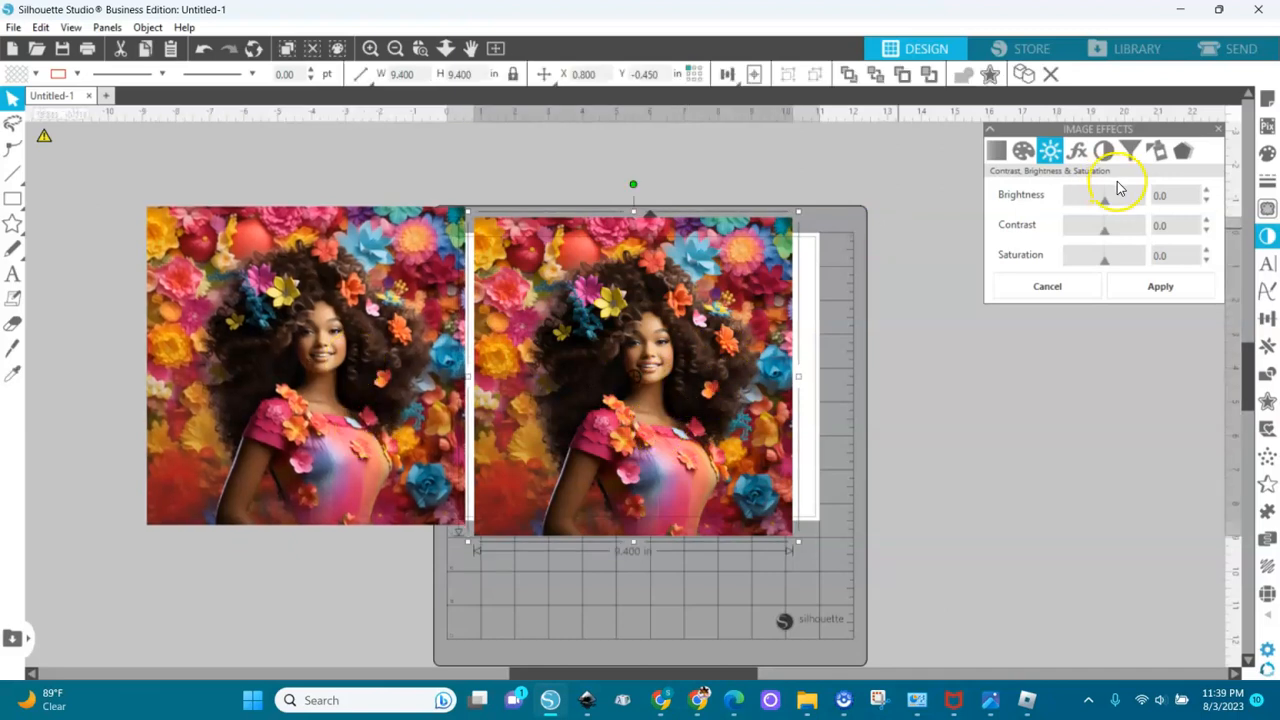
{"action": "left_click", "coordinate": [1206, 191]}
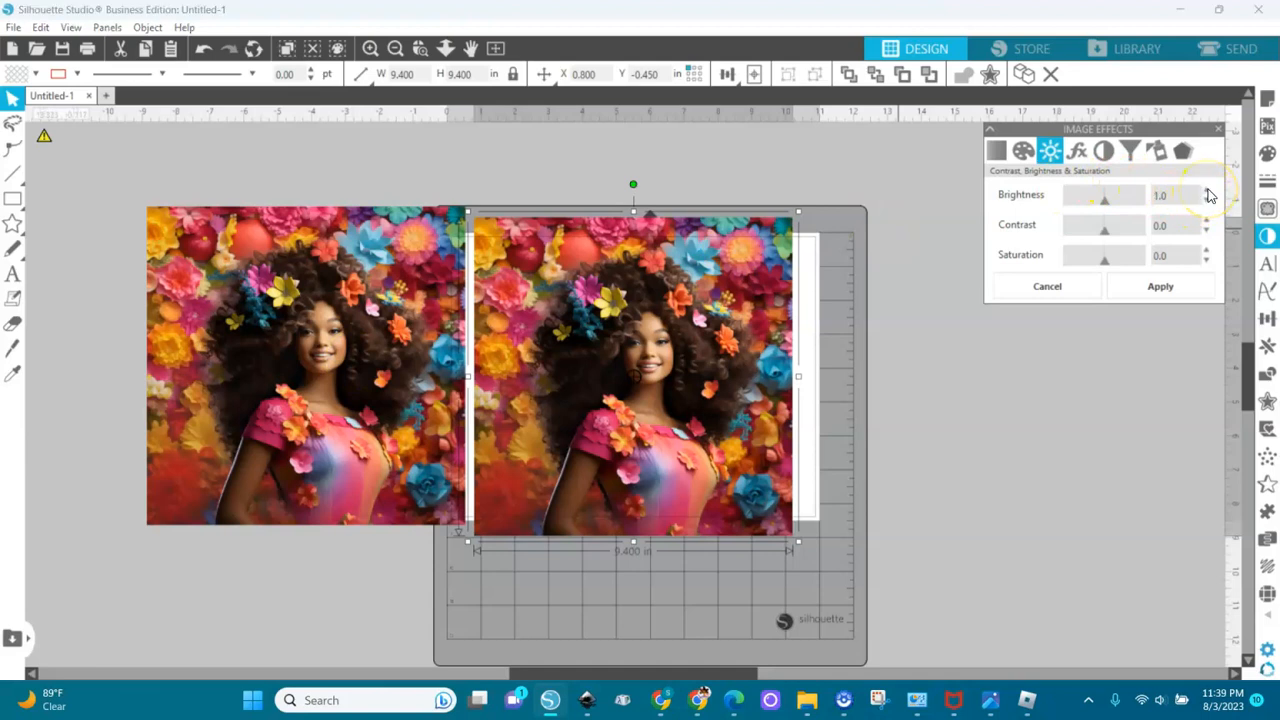
{"action": "left_click", "coordinate": [1206, 191]}
{"action": "left_click", "coordinate": [1206, 191]}
{"action": "left_click", "coordinate": [1206, 191]}
{"action": "left_click", "coordinate": [1206, 191]}
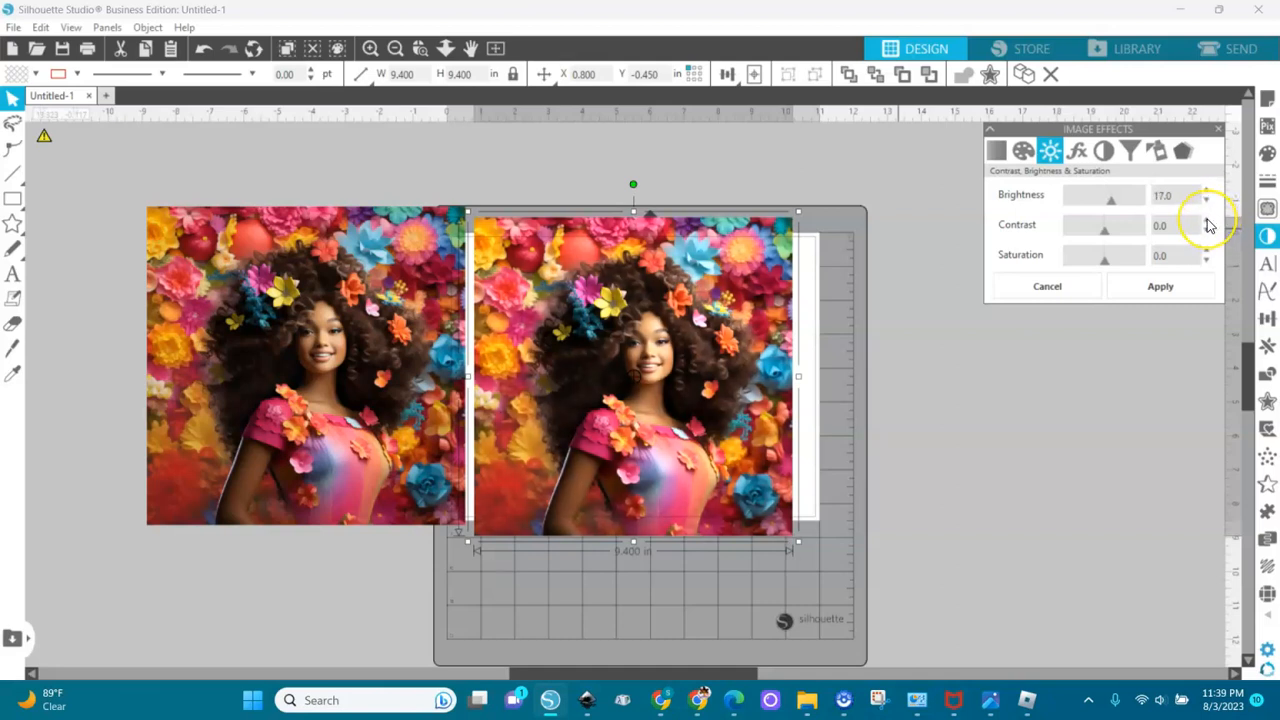
Set the page image's contrast to 10 and its saturation to 10
{"action": "left_click", "coordinate": [1206, 219]}
{"action": "left_click", "coordinate": [1206, 219]}
{"action": "left_click", "coordinate": [1206, 219]}
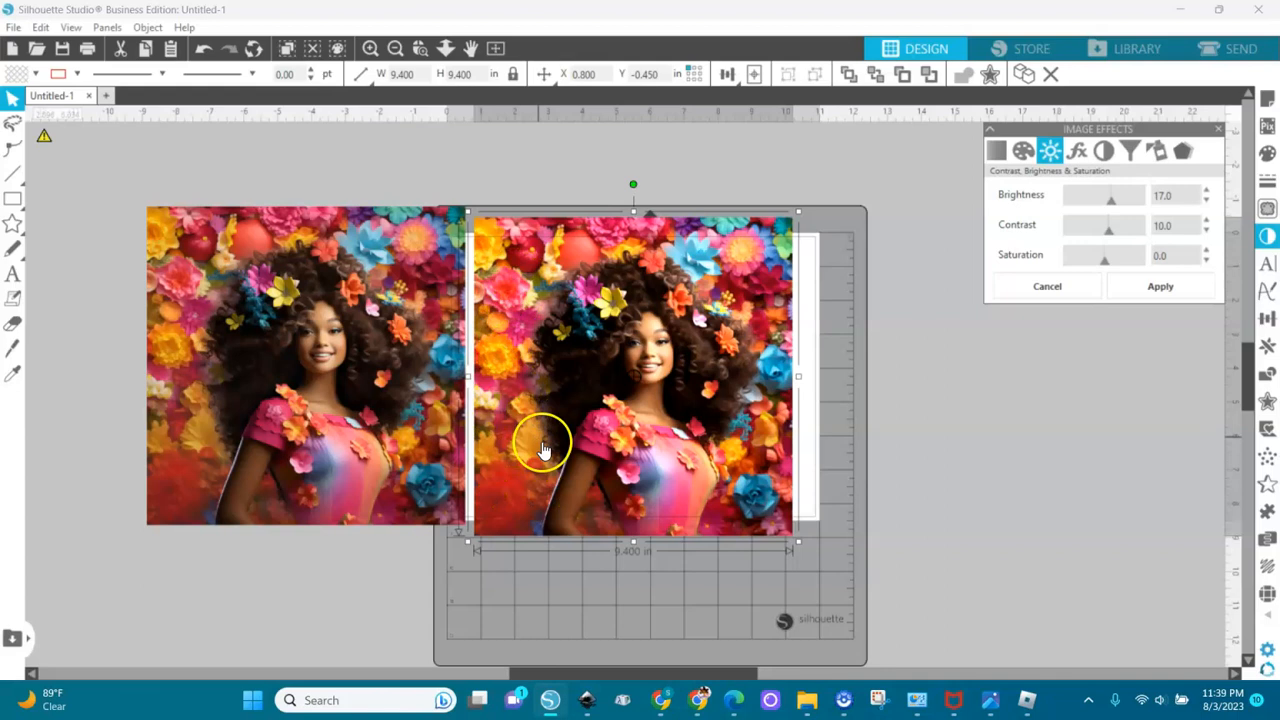
{"action": "left_click", "coordinate": [1206, 250]}
{"action": "left_click", "coordinate": [1206, 250]}
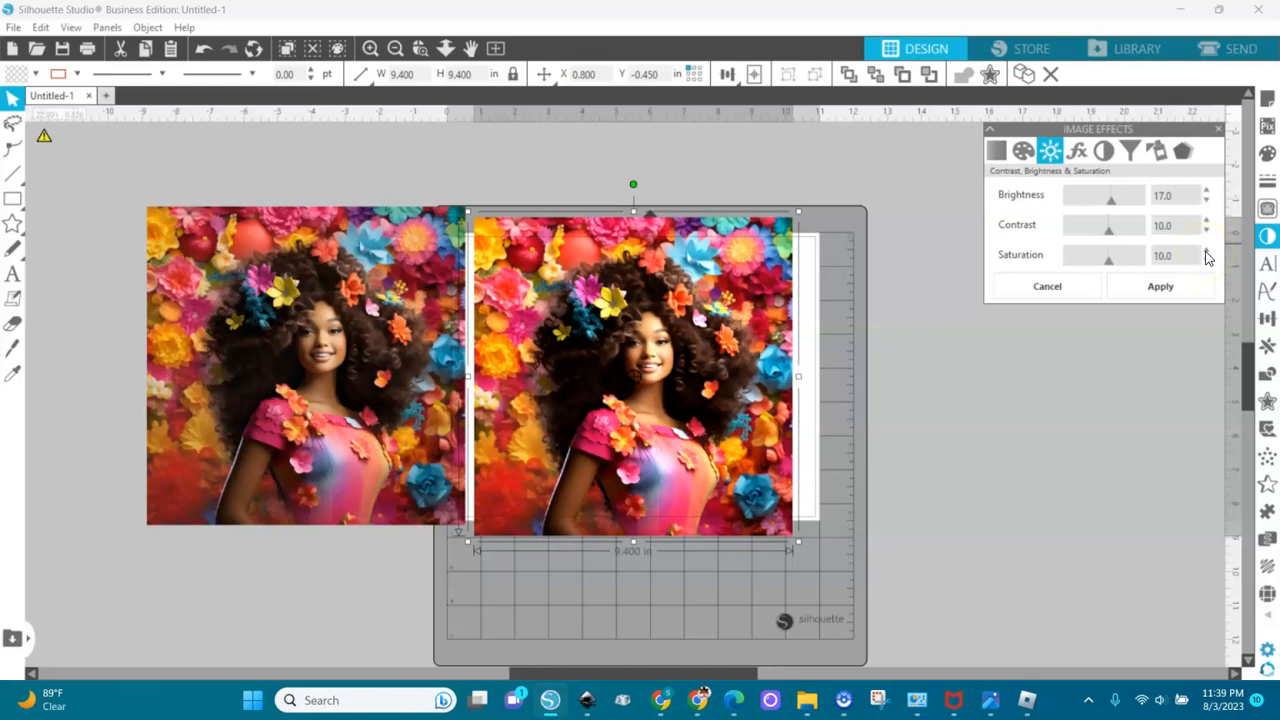
Shift the comparison image slightly, then raise the page image's contrast to 11 and apply the effects
{"action": "mouse_move", "coordinate": [340, 399]}
{"action": "left_mouse_down"}
{"action": "mouse_move", "coordinate": [340, 427]}
{"action": "mouse_move", "coordinate": [346, 412]}
{"action": "left_mouse_up"}
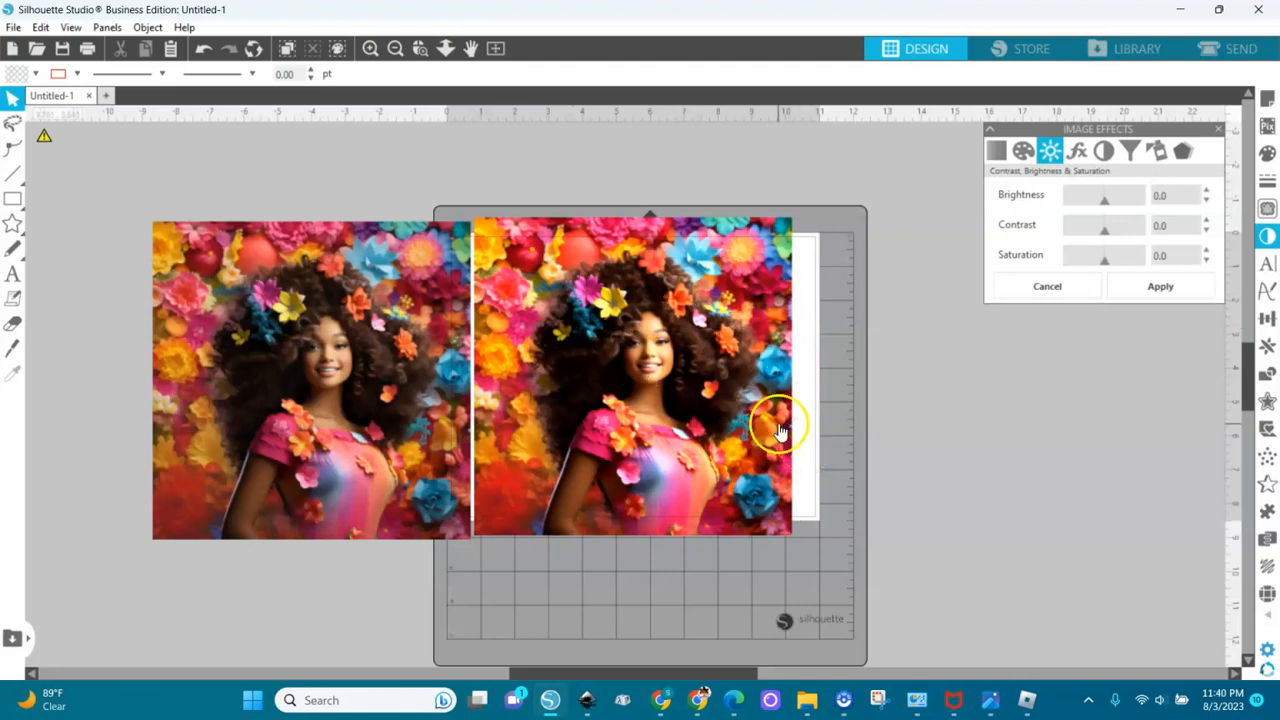
{"action": "left_click", "coordinate": [689, 372]}
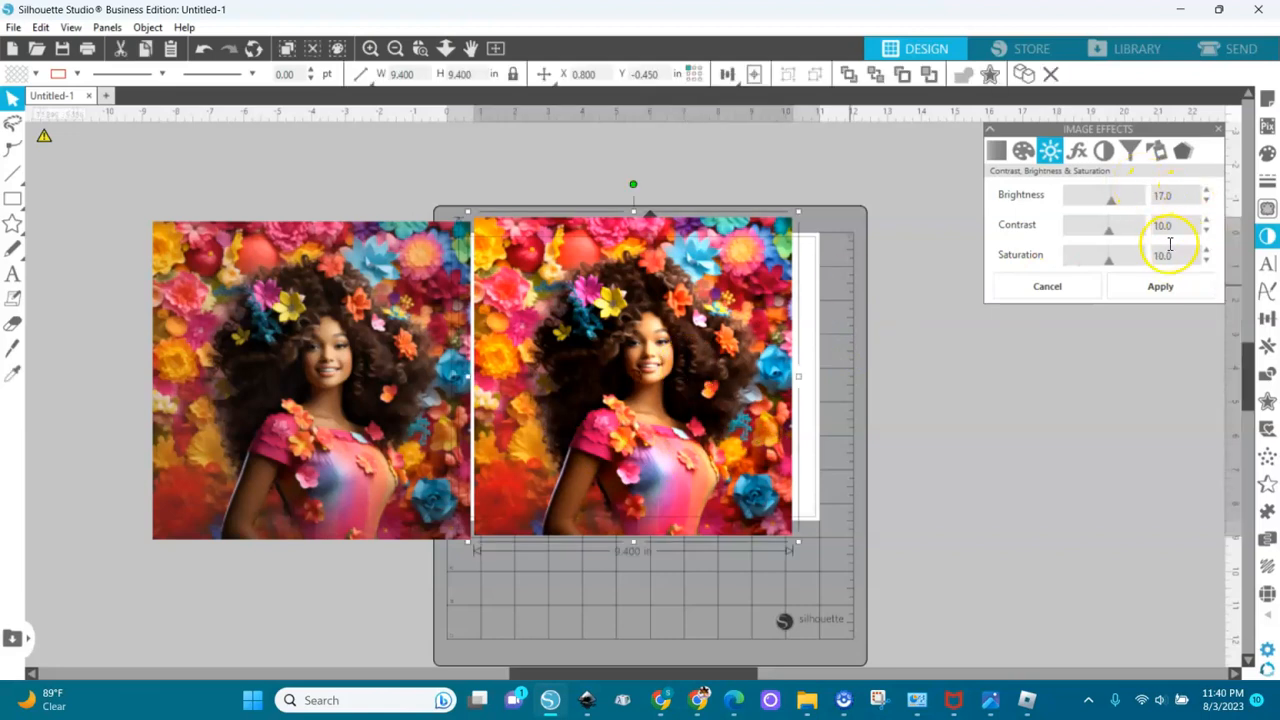
{"action": "left_click", "coordinate": [1206, 220]}
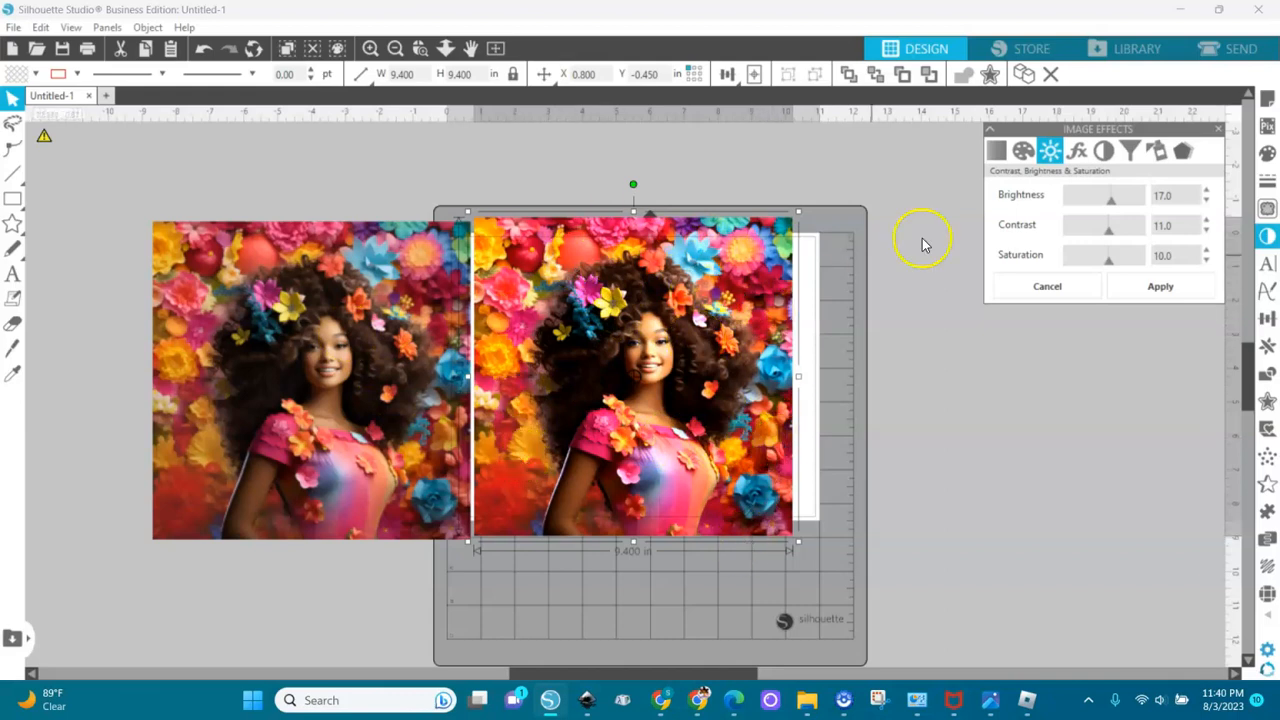
{"action": "left_click", "coordinate": [1151, 291]}
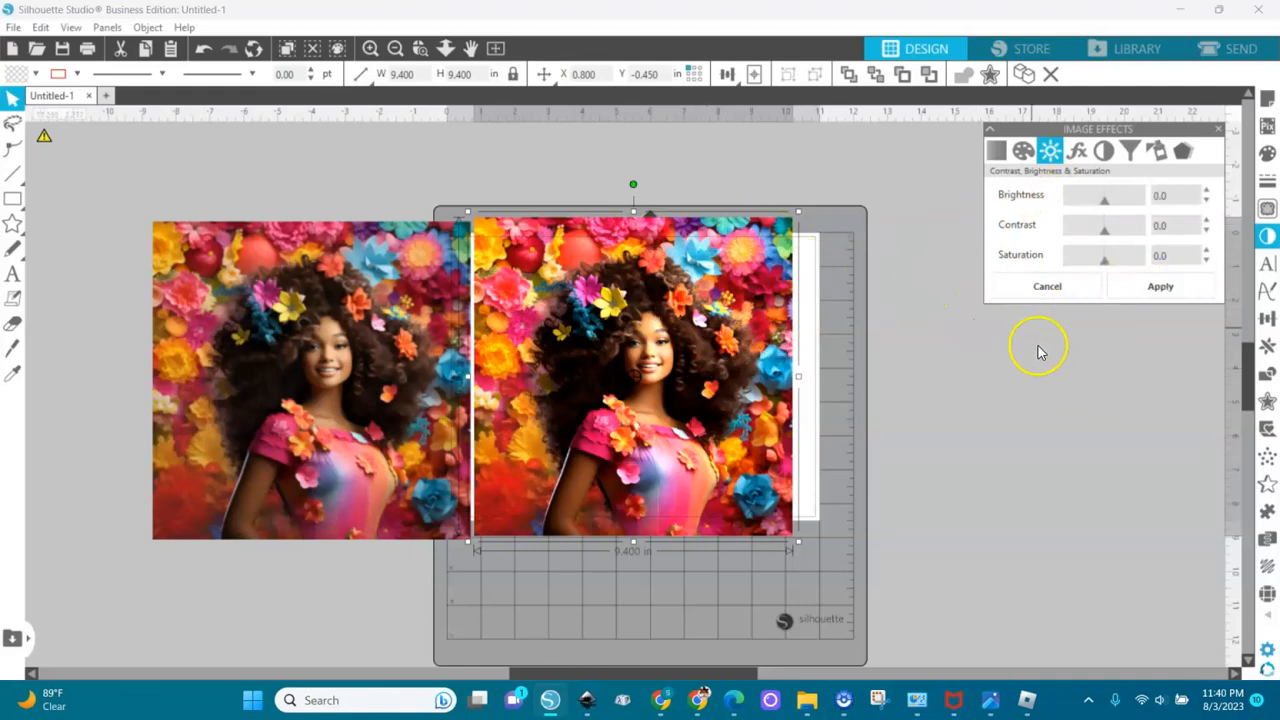
{"action": "left_click", "coordinate": [952, 438]}
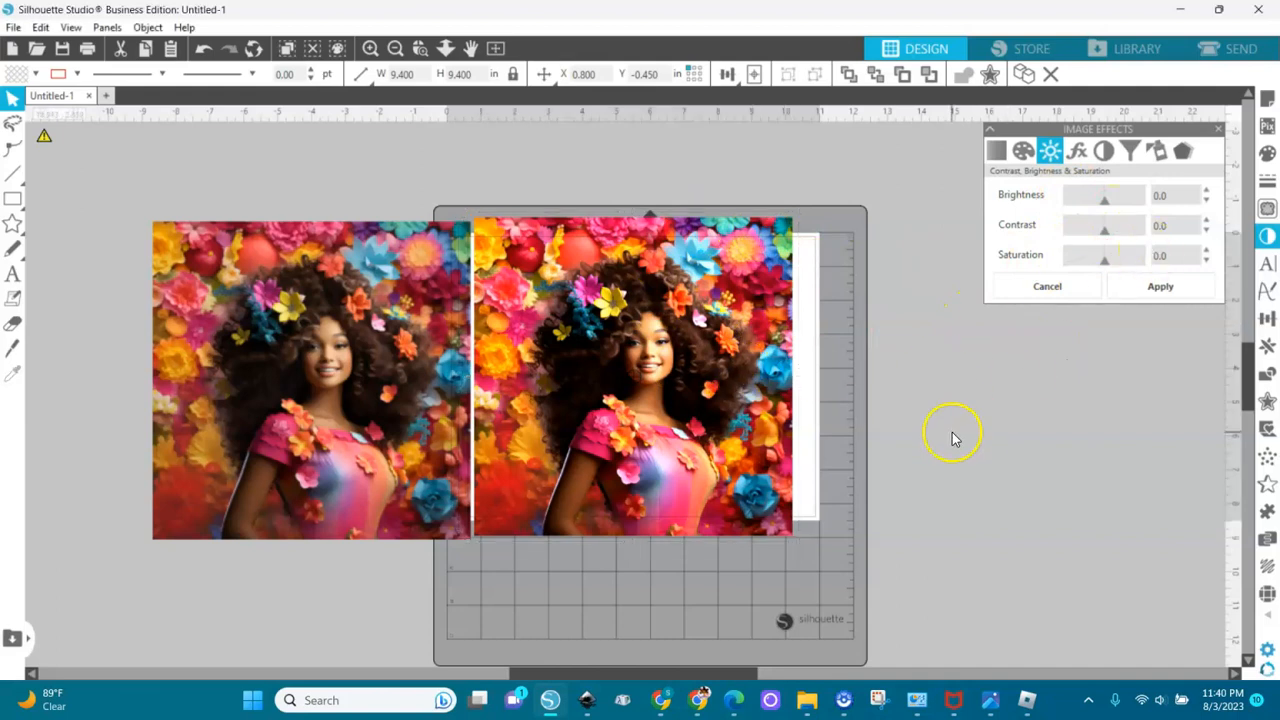
Delete the comparison image beside the page and select the remaining adjusted image
{"action": "left_click", "coordinate": [321, 387]}
{"action": "key", "text": "Delete"}
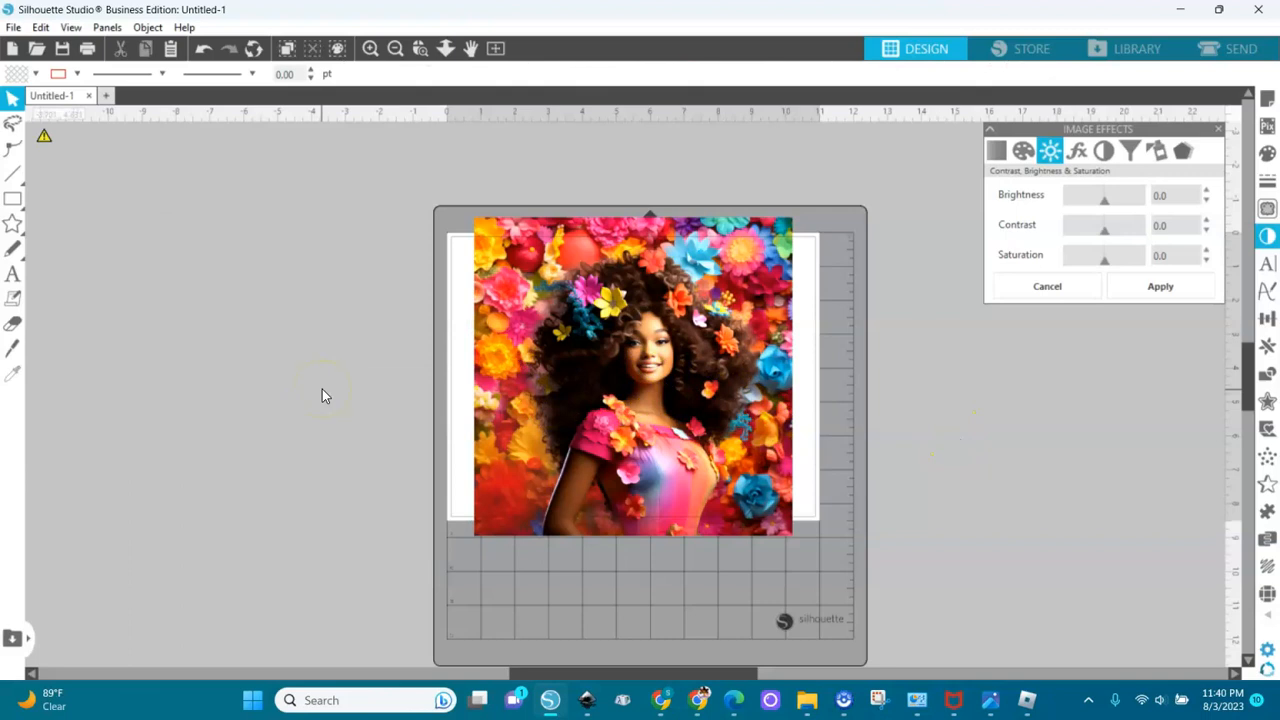
{"action": "left_click", "coordinate": [665, 390]}
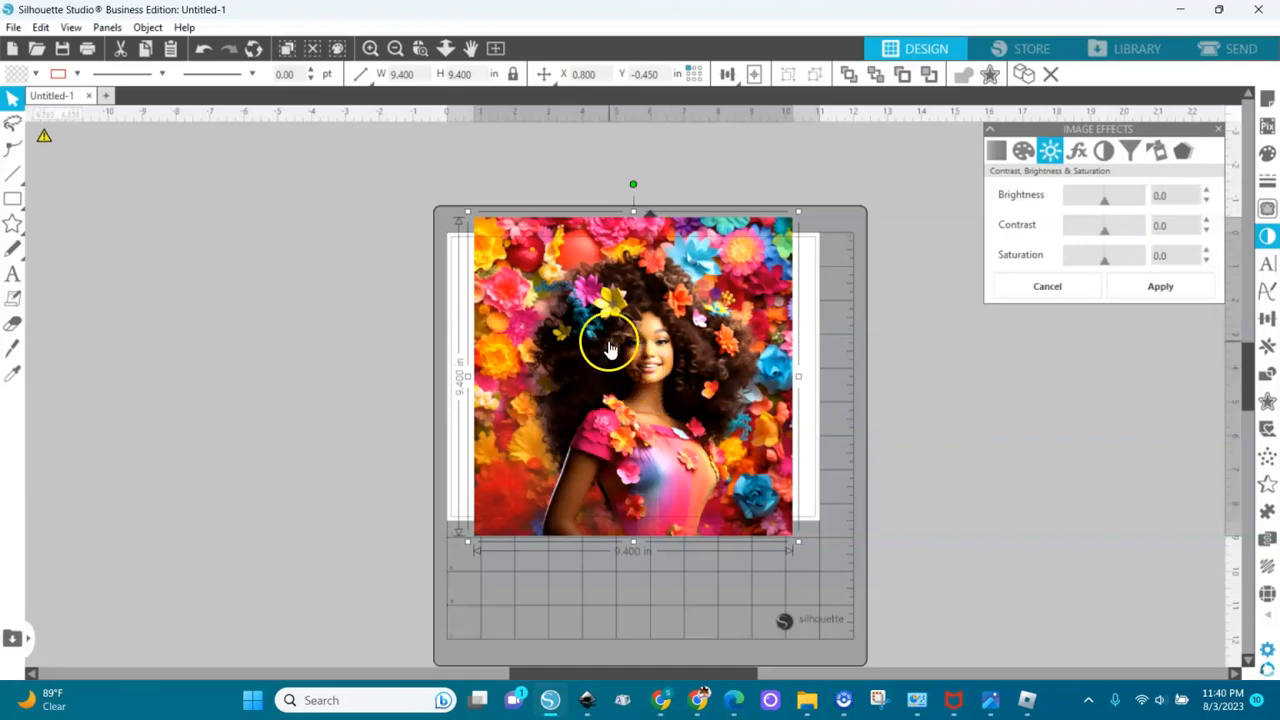
Start saving the design to the hard drive in Downloads with the file name Pretty Black Barbie
{"action": "left_click", "coordinate": [13, 28]}
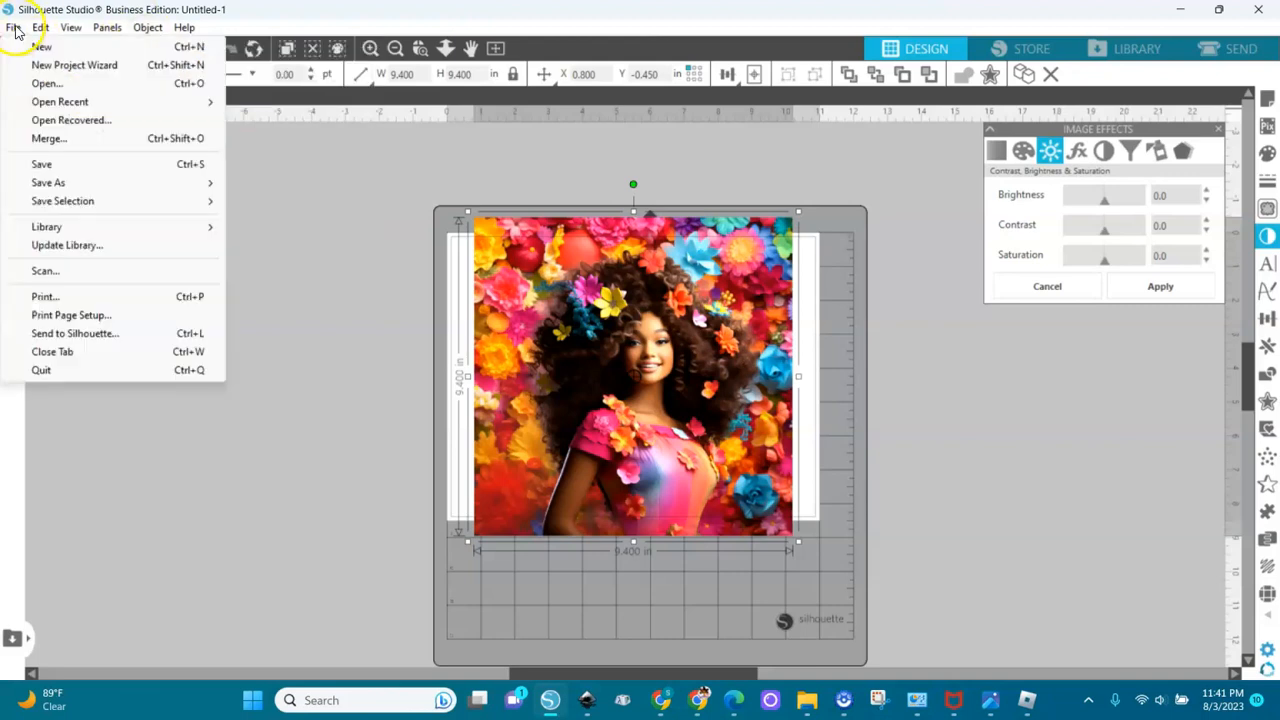
{"action": "mouse_move", "coordinate": [77, 184]}
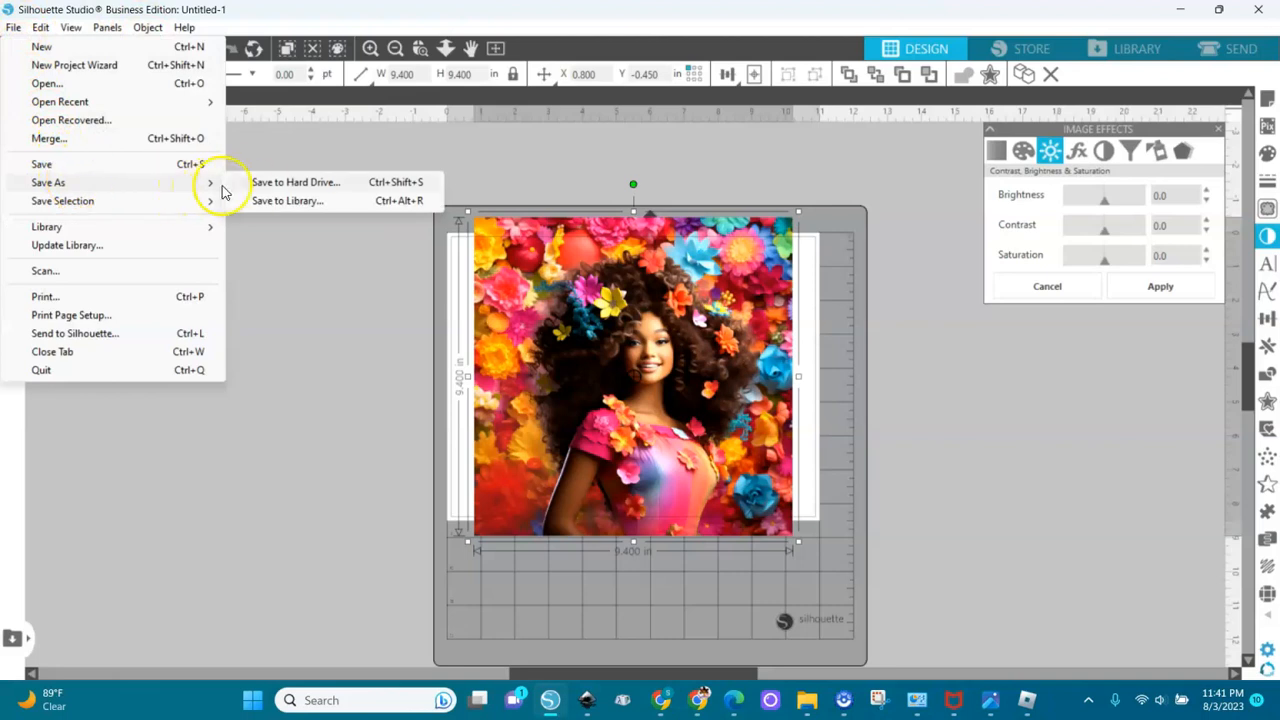
{"action": "left_click", "coordinate": [258, 183]}
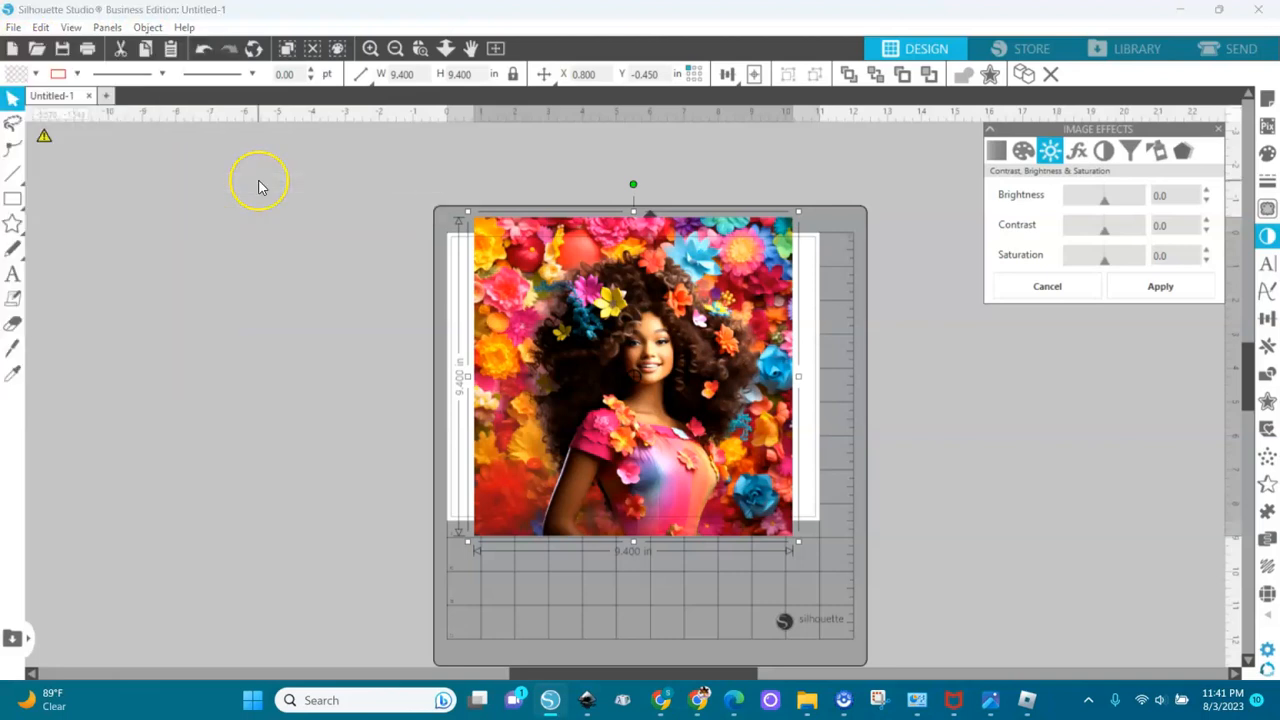
{"action": "left_click", "coordinate": [202, 352]}
{"action": "key", "text": "BackSpace"}
{"action": "key", "text": "BackSpace"}
{"action": "key", "text": "BackSpace"}
{"action": "key", "text": "BackSpace"}
{"action": "key", "text": "BackSpace"}
{"action": "key", "text": "BackSpace"}
{"action": "key", "text": "BackSpace"}
{"action": "key", "text": "BackSpace"}
{"action": "key", "text": "BackSpace"}
{"action": "key", "text": "BackSpace"}
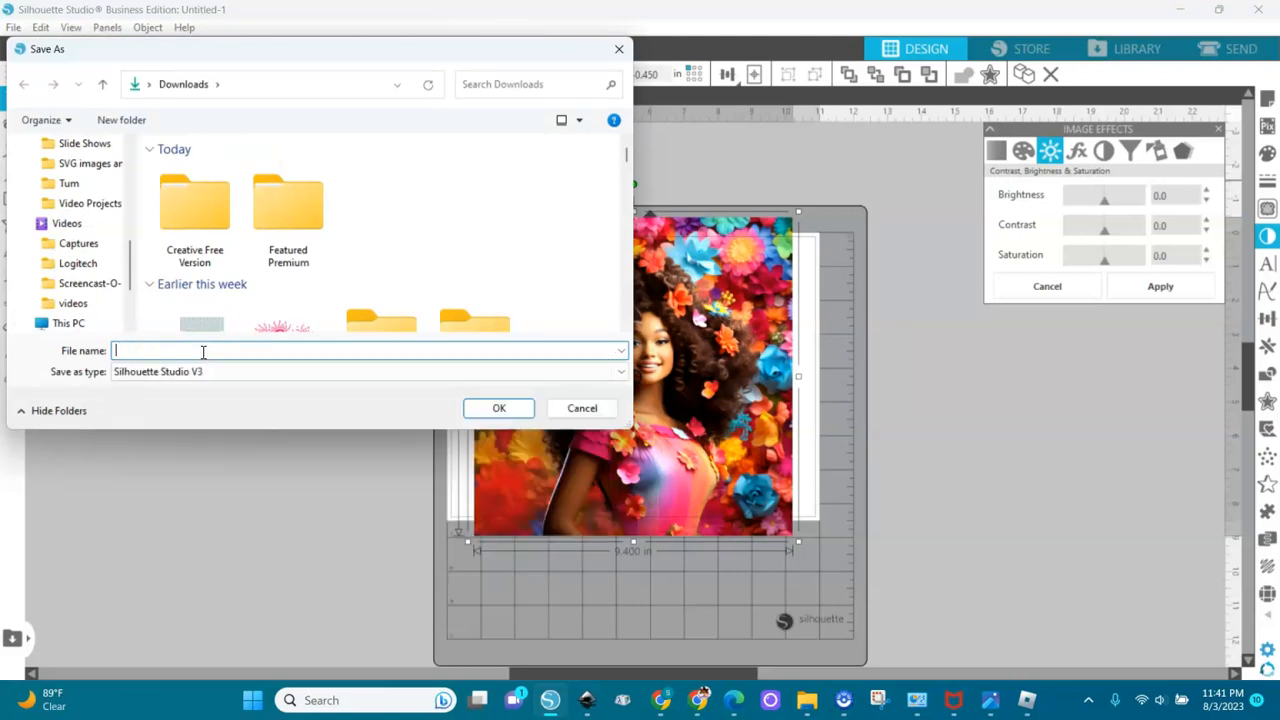
{"action": "type", "text": "Pre"}
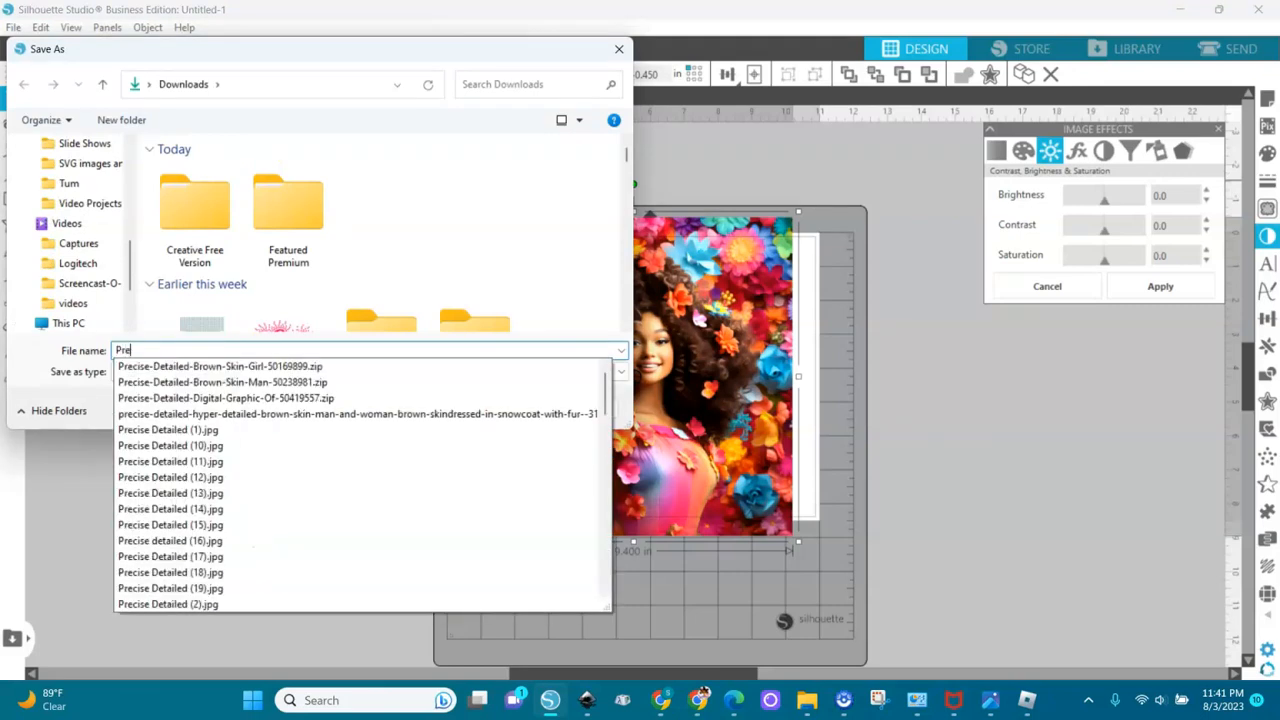
{"action": "type", "text": "tty B"}
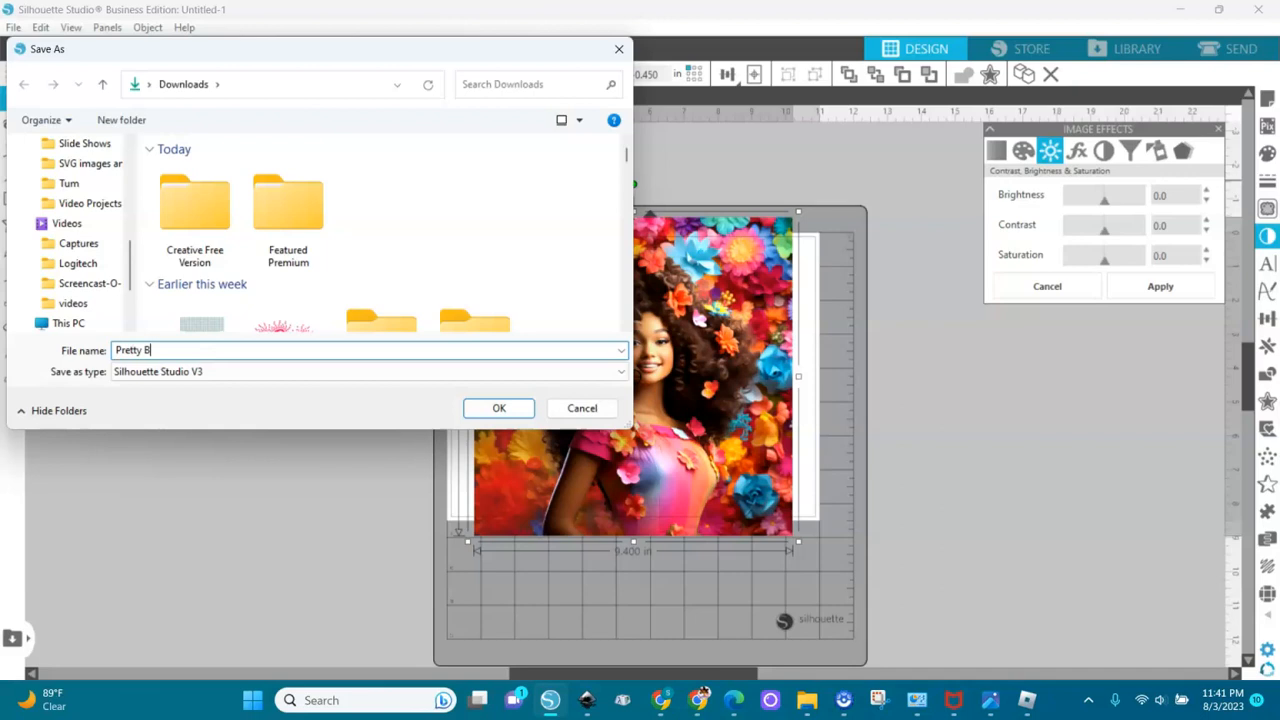
{"action": "type", "text": "lack Barbie"}
Choose PNG as the file type and export the image at 300 dots per inch
{"action": "left_click", "coordinate": [240, 371]}
{"action": "left_click", "coordinate": [180, 430]}
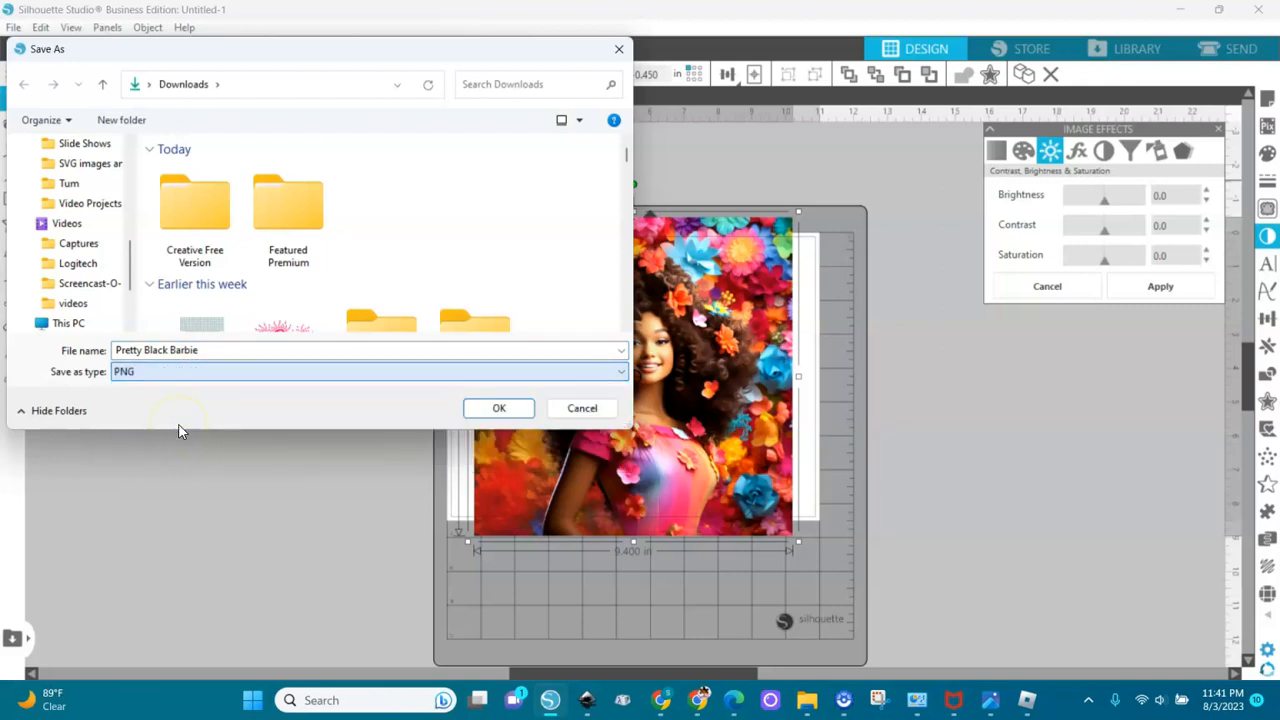
{"action": "left_click", "coordinate": [497, 410]}
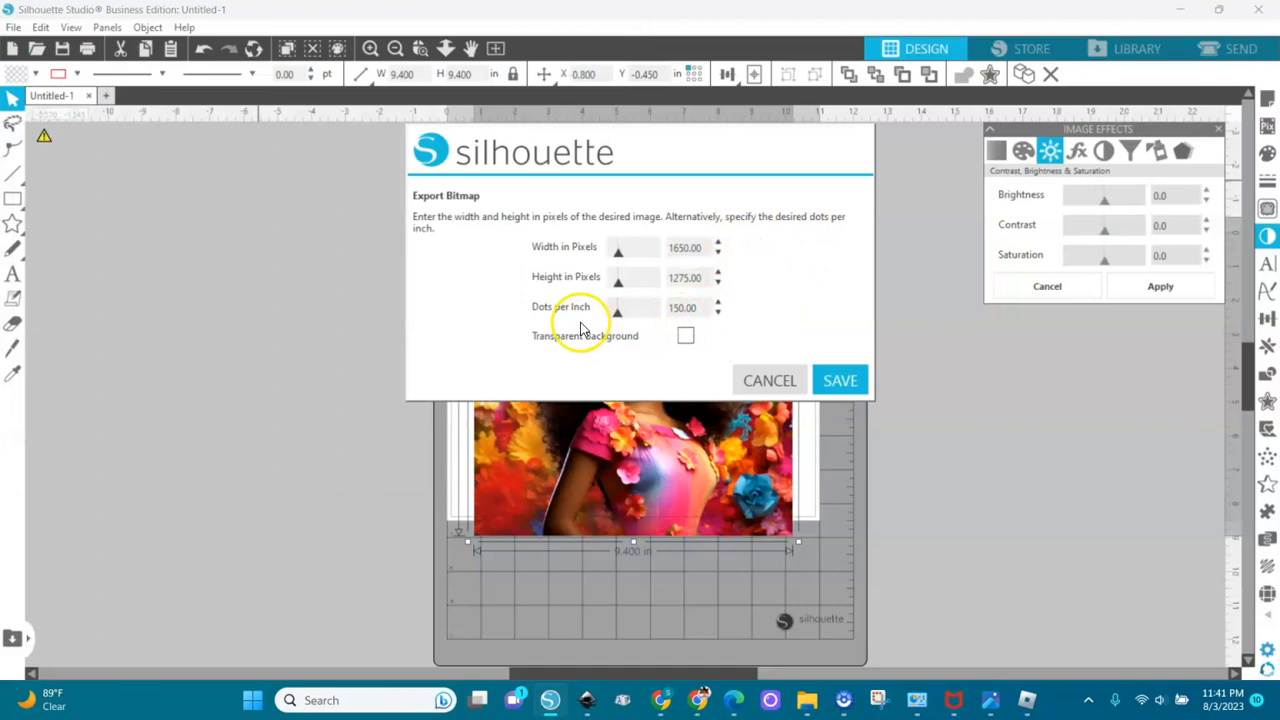
{"action": "left_click_drag", "start_coordinate": [703, 306], "coordinate": [636, 306]}
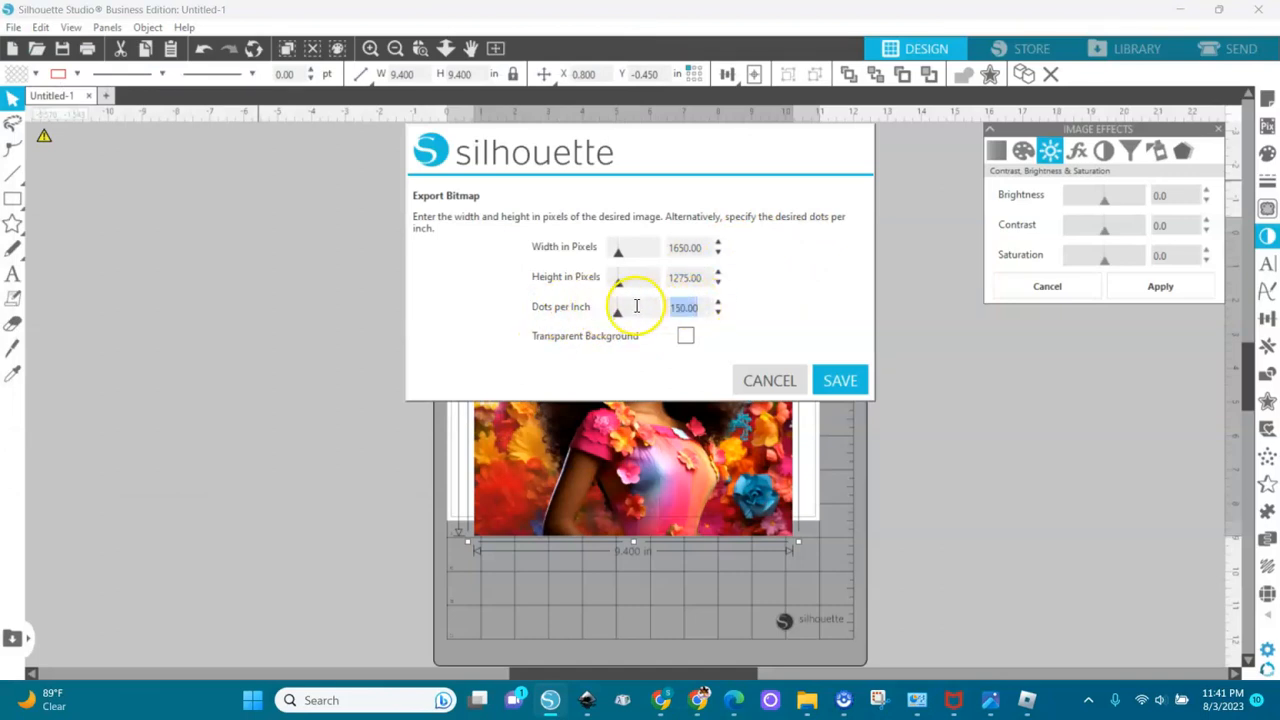
{"action": "type", "text": "300"}
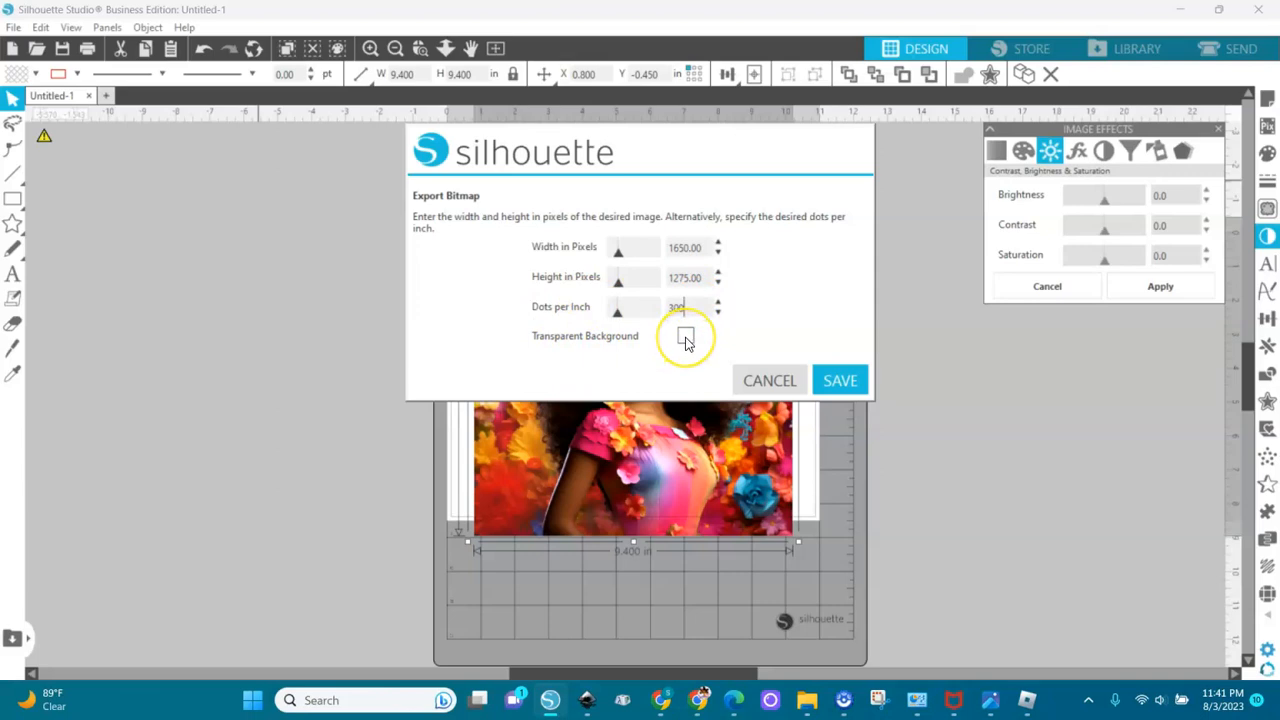
{"action": "left_click", "coordinate": [838, 380]}
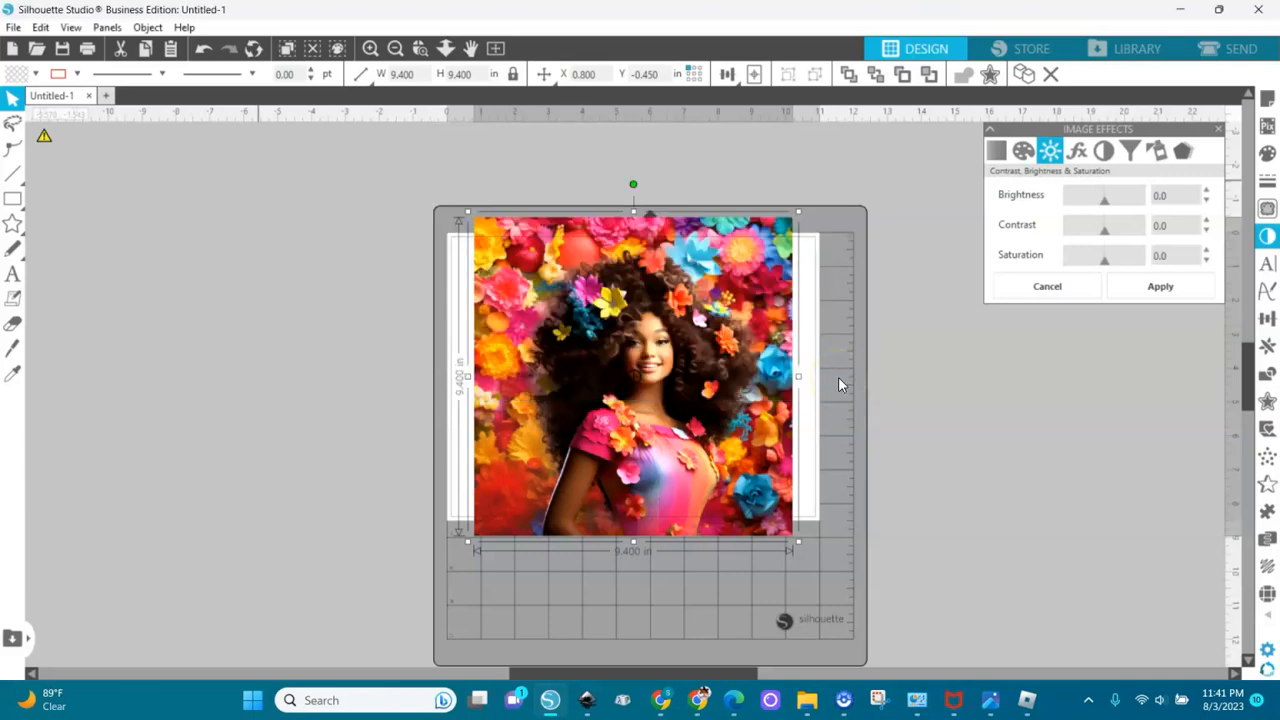
Open the exported Pretty Black Barbie image from the Downloads folder to check it, then return to Silhouette Studio
{"action": "mouse_move", "coordinate": [807, 692]}
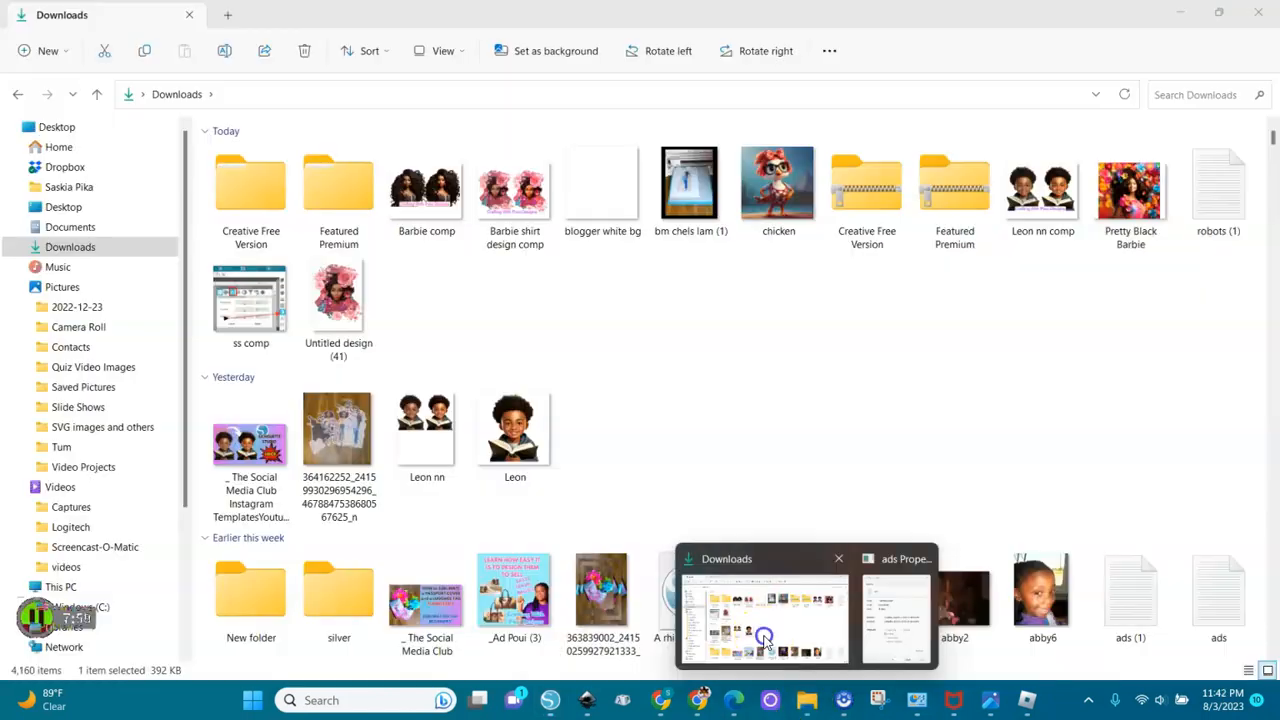
{"action": "left_click", "coordinate": [765, 638]}
{"action": "double_click", "coordinate": [1121, 199]}
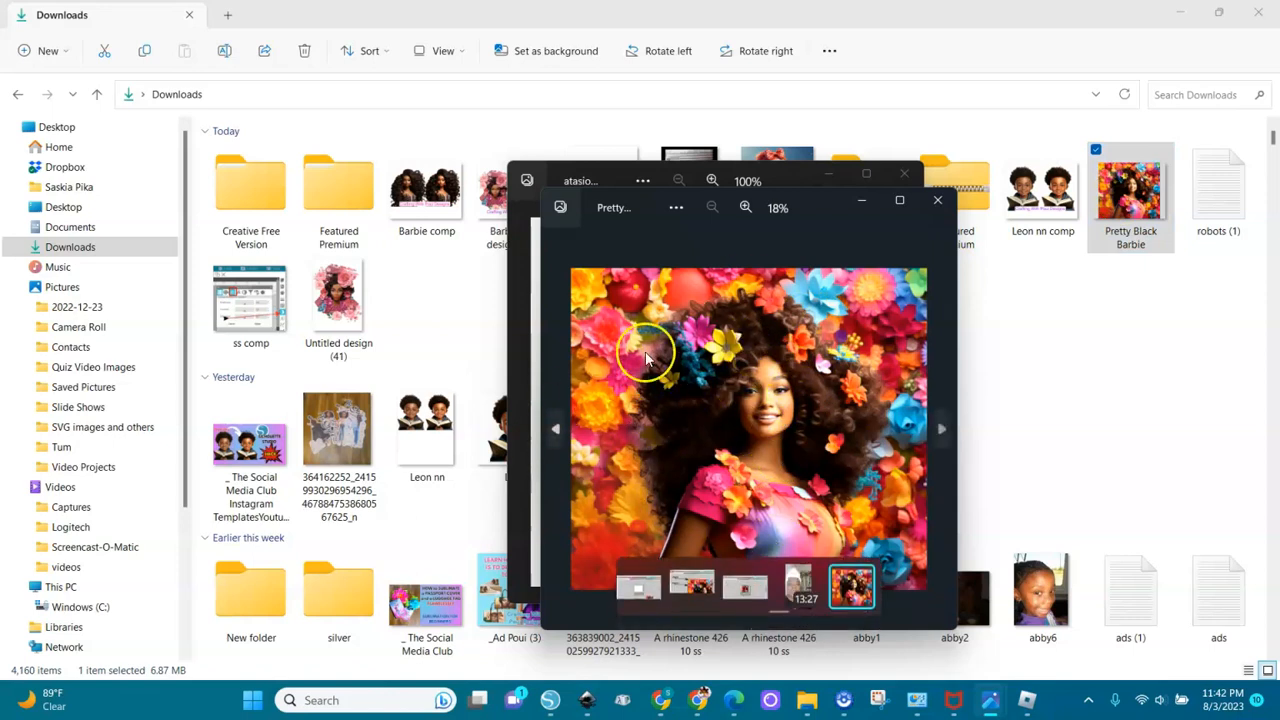
{"action": "left_click", "coordinate": [551, 697]}
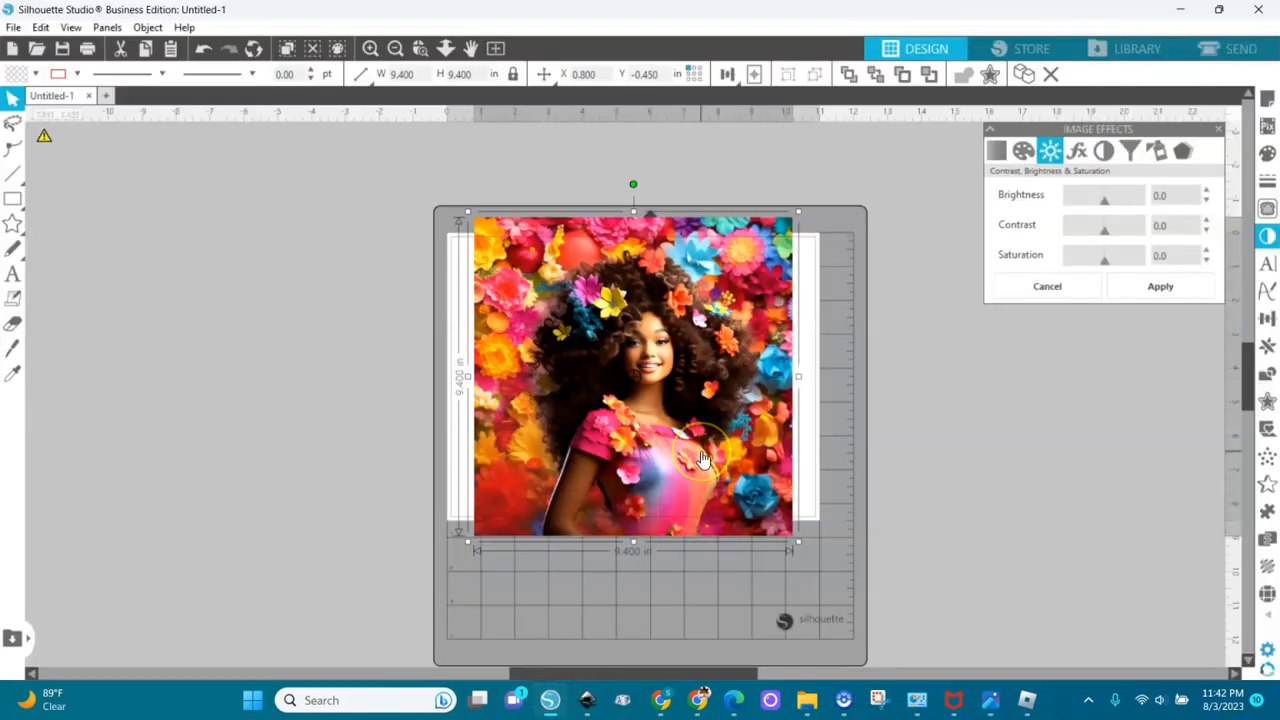